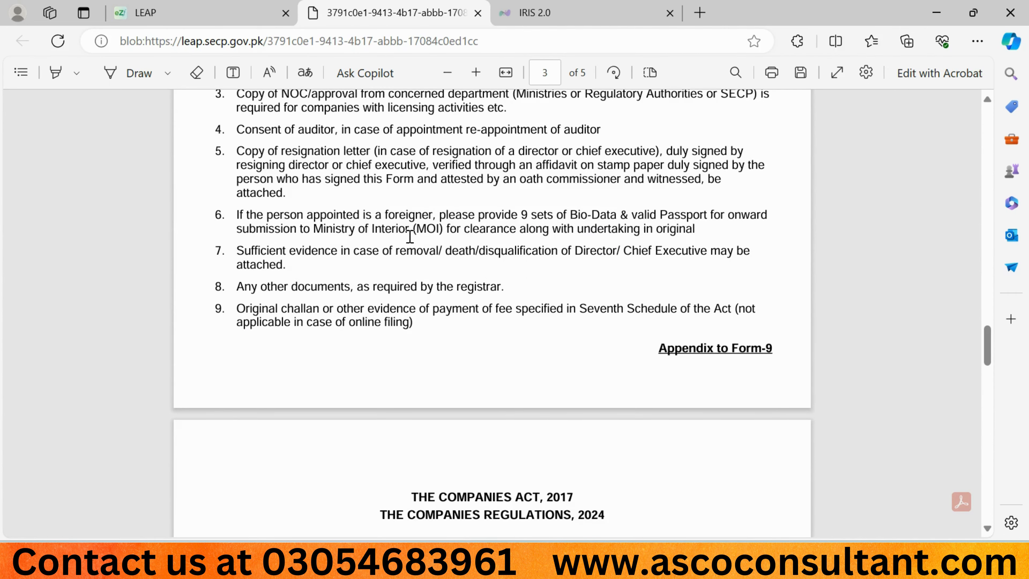
pyautogui.scroll(-3, 410, 236)
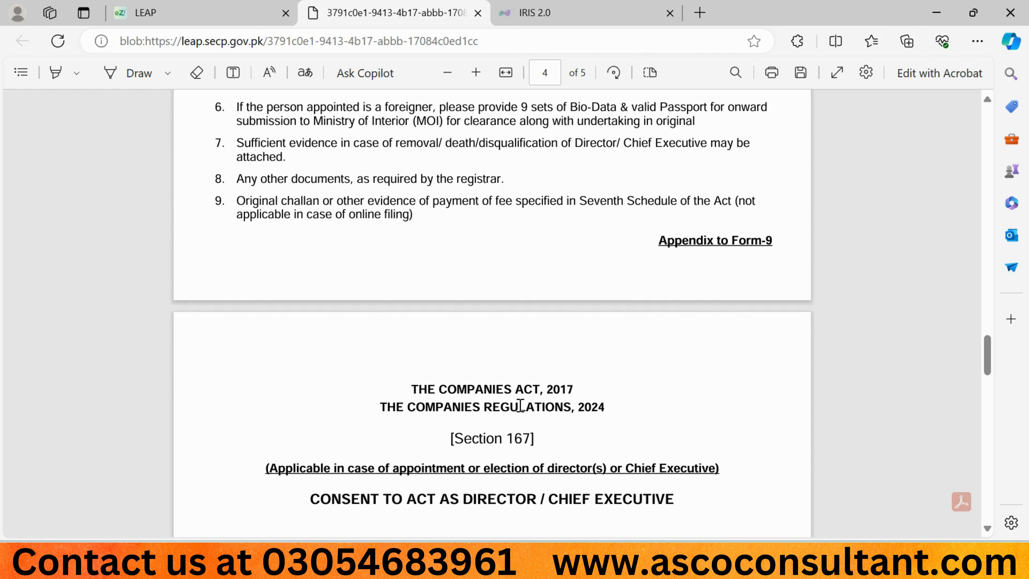
# Step: Read the Form 9 PDF through to page 5, then close its tab
pyautogui.scroll(-10, 521, 405)
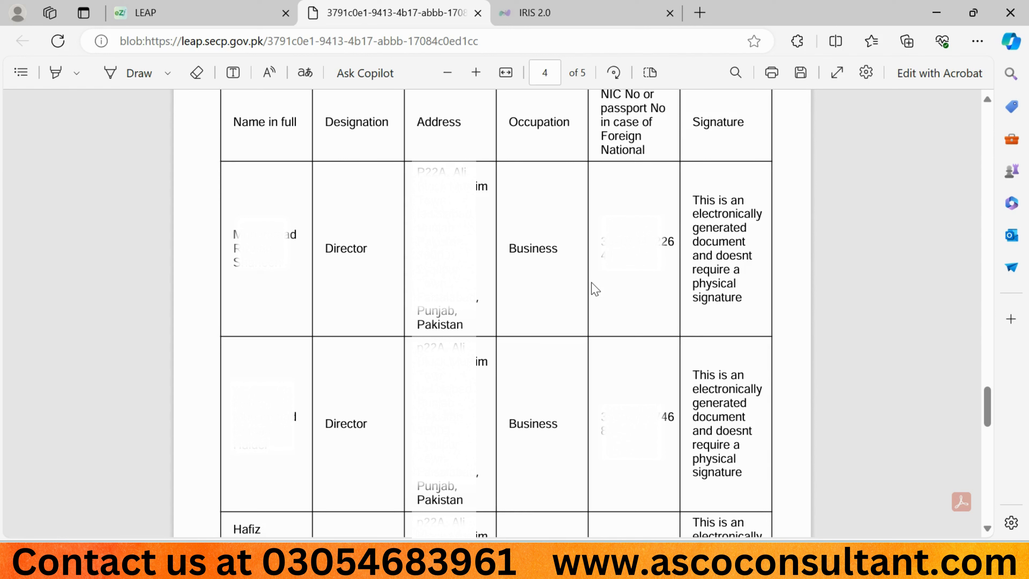
pyautogui.scroll(-10, 596, 289)
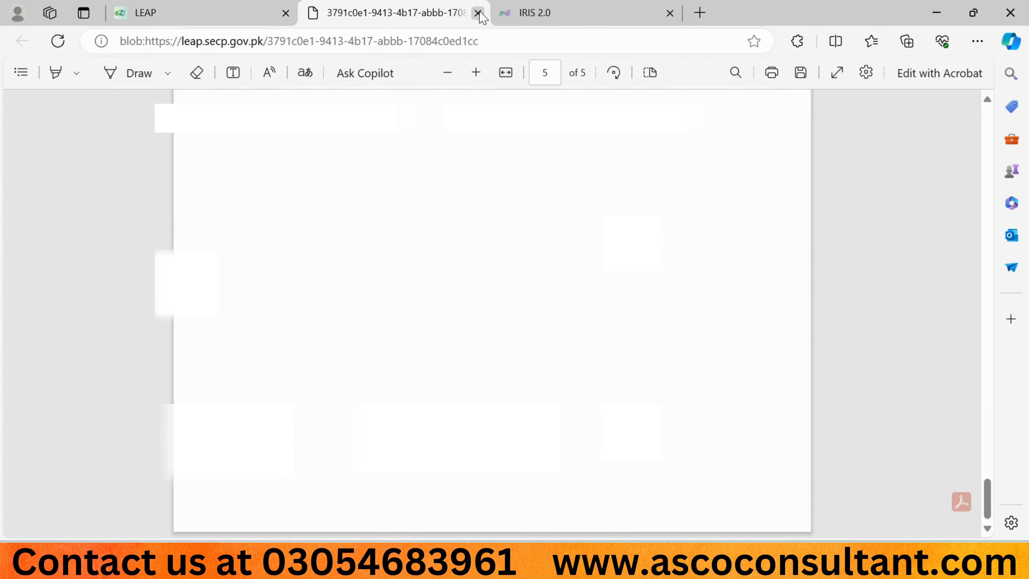
pyautogui.click(477, 12)
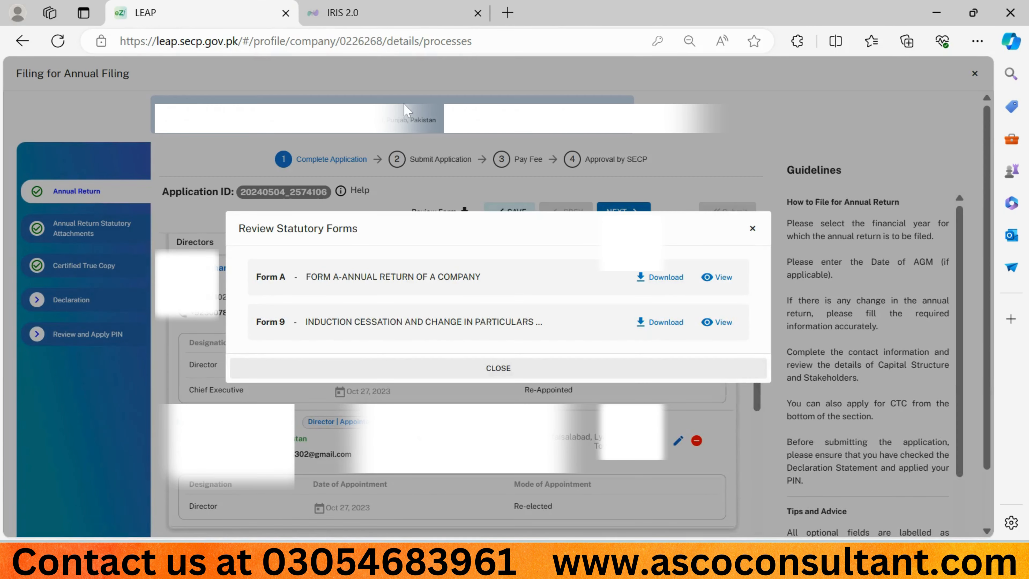
# Step: Dismiss the forms review and check directors, the two 50.00% shareholders, debentures and attachments
pyautogui.click(752, 228)
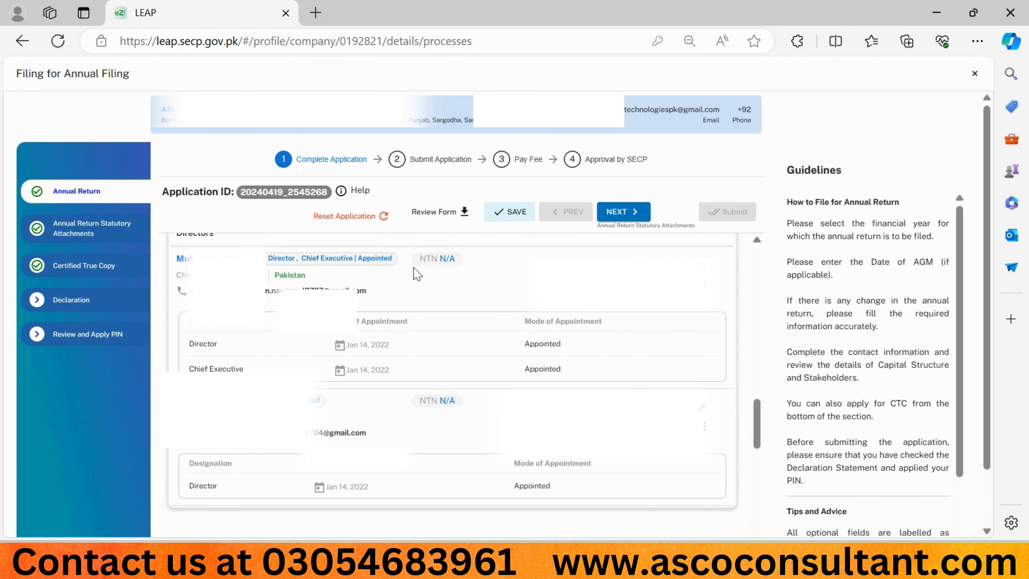
pyautogui.scroll(-10, 416, 275)
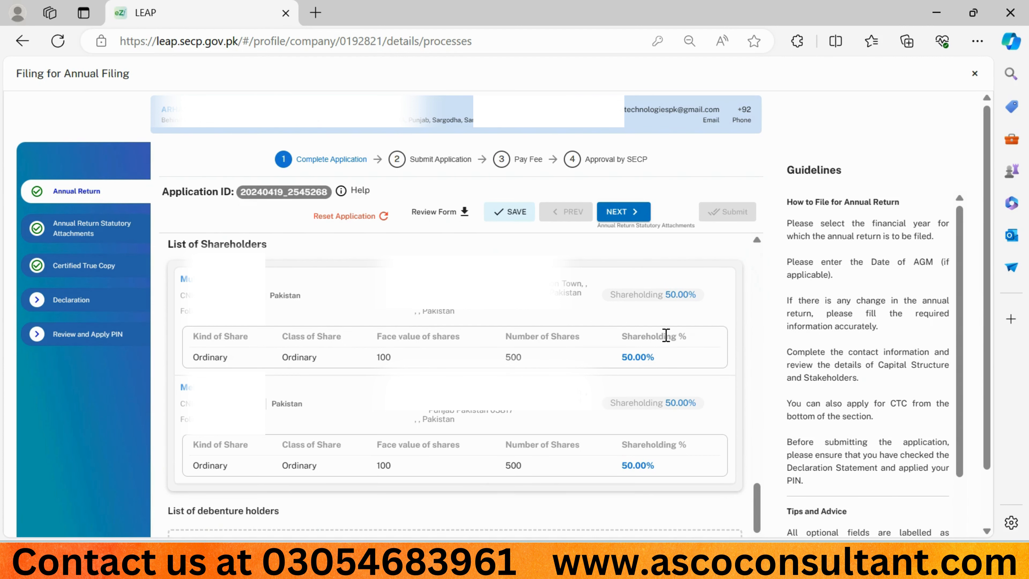
pyautogui.scroll(-5, 289, 361)
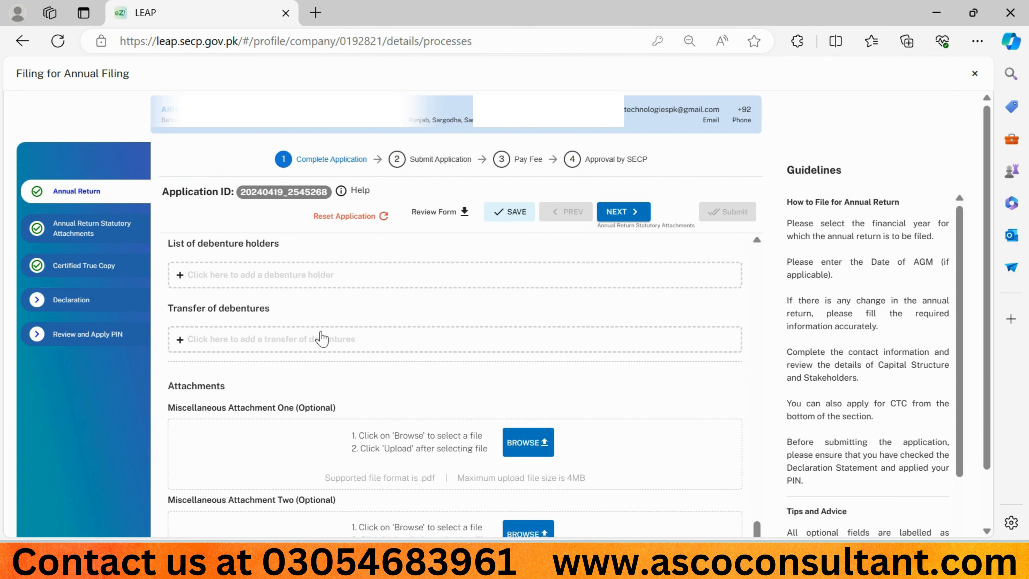
pyautogui.scroll(-2, 501, 371)
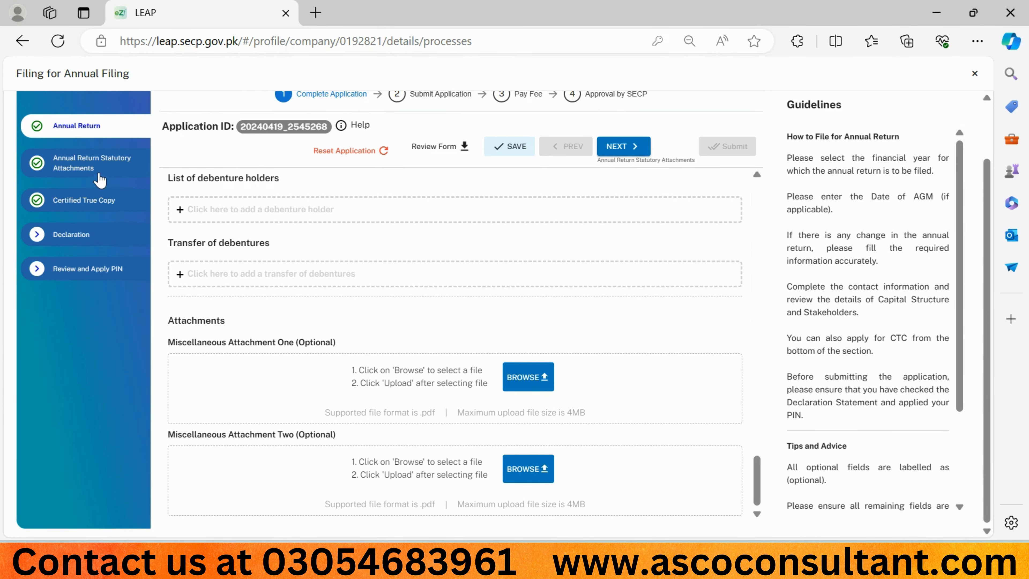
pyautogui.click(100, 181)
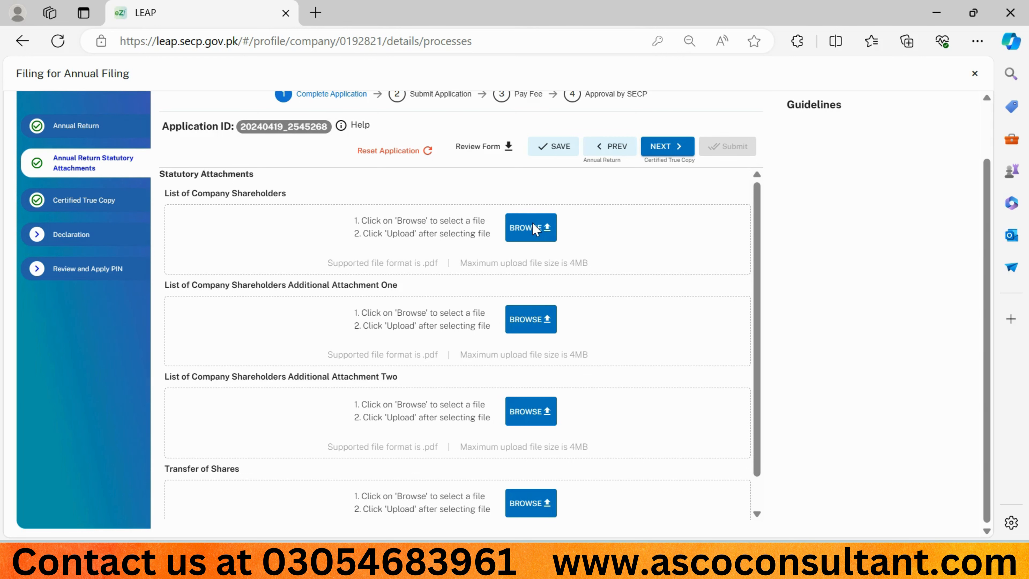
# Step: Pass Statutory Attachments and reach Certified True Copy without requesting a certified copy
pyautogui.scroll(-1, 340, 295)
pyautogui.scroll(1, 340, 295)
pyautogui.click(62, 202)
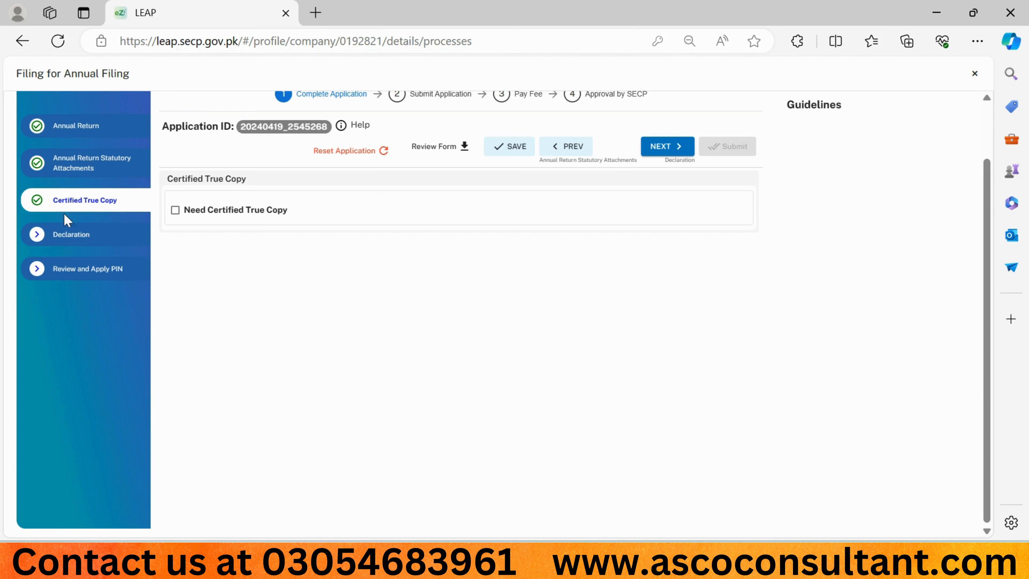
# Step: Make Authorized Officer the declarant and accept the 'I do hereby solemnly…' declaration
pyautogui.click(38, 239)
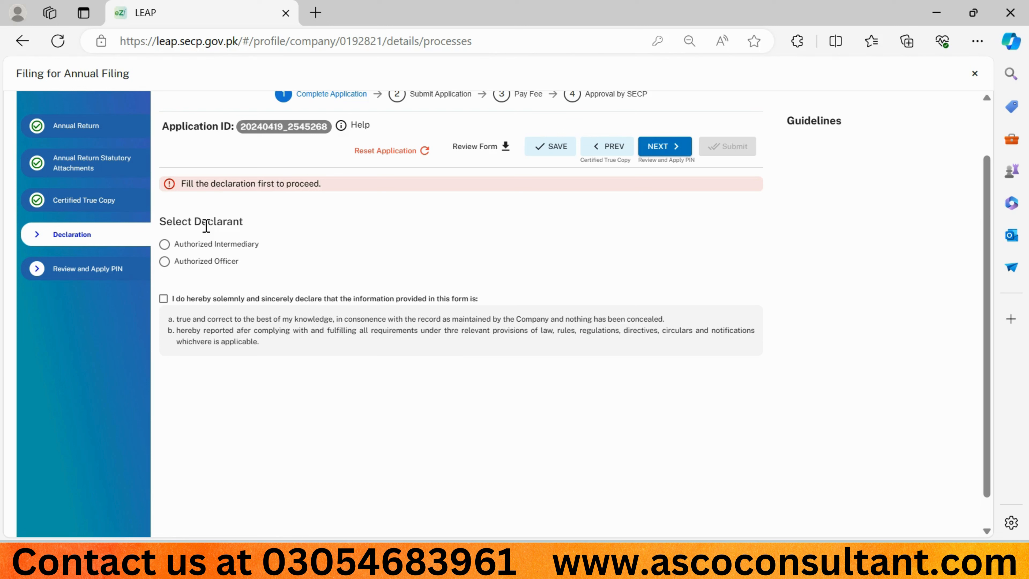
pyautogui.click(165, 263)
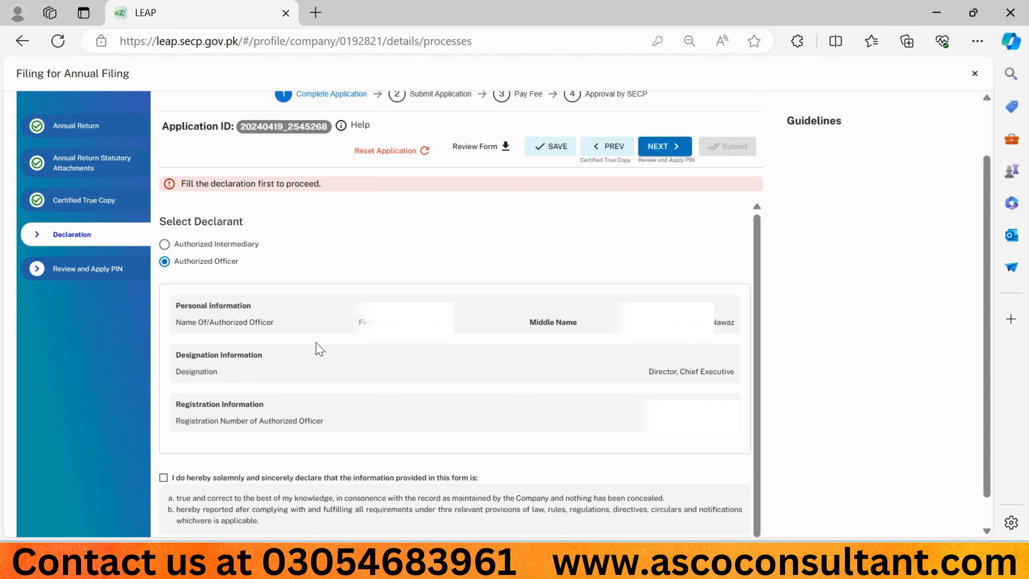
pyautogui.scroll(-1, 321, 349)
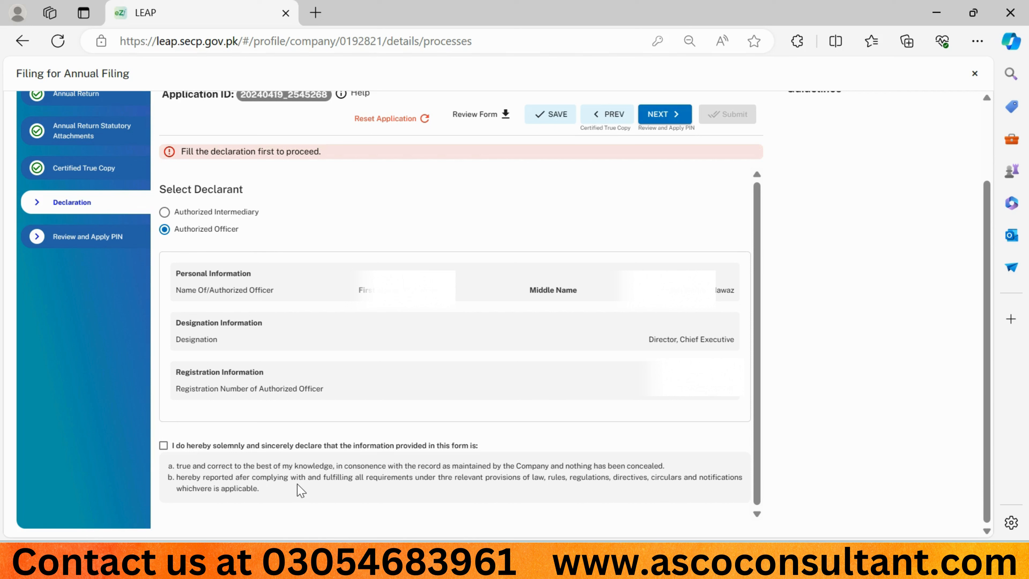
pyautogui.click(163, 445)
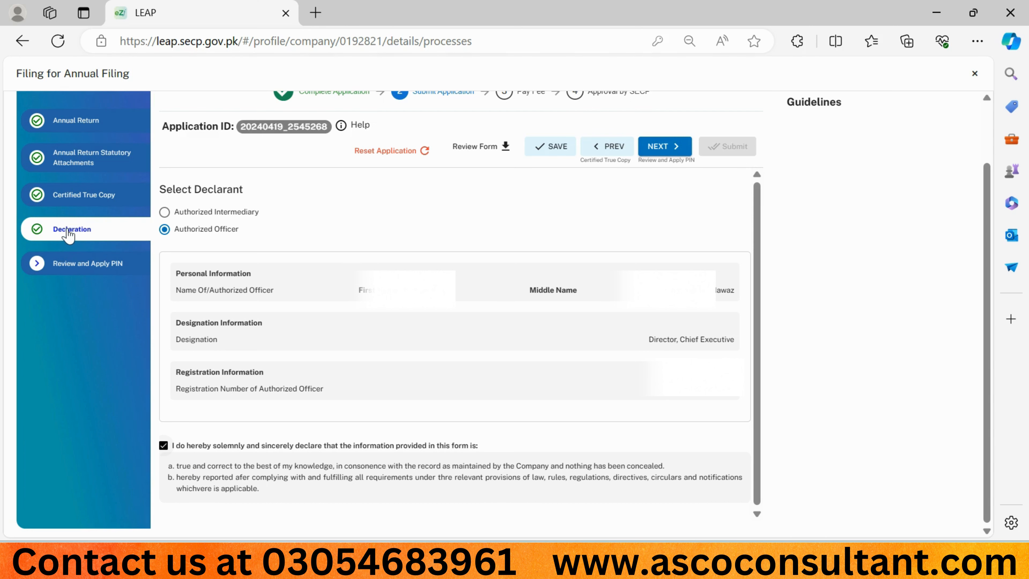
# Step: Review the summary down to two shareholders holding 500 Ordinary shares each at 50.00%
pyautogui.click(69, 268)
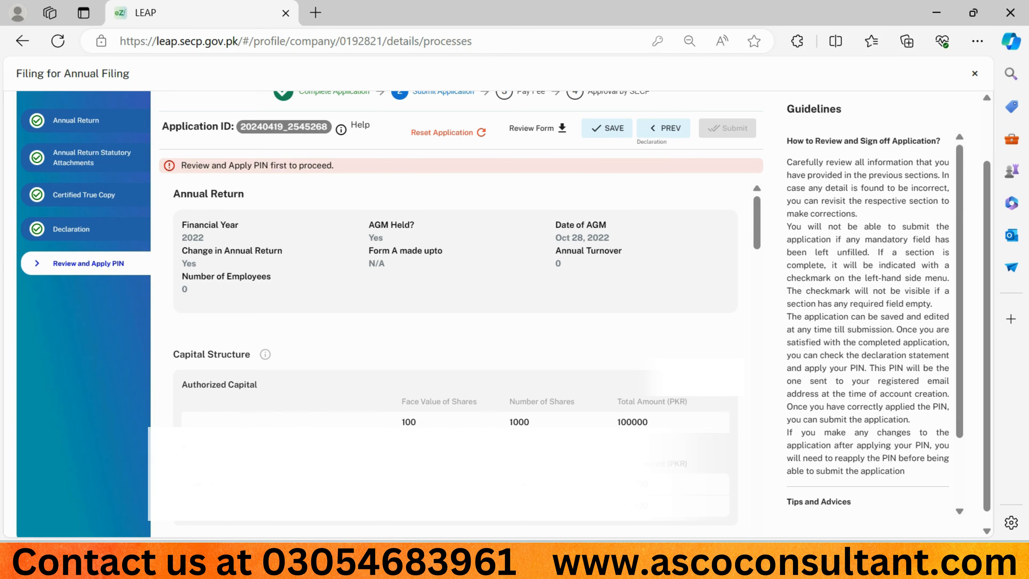
pyautogui.scroll(-10, 215, 215)
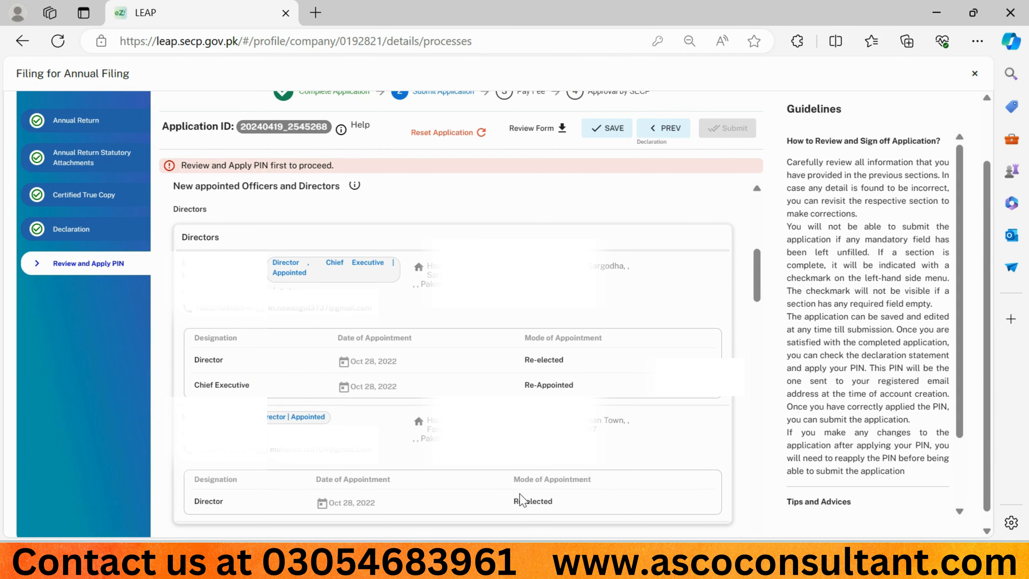
pyautogui.scroll(-1, 453, 352)
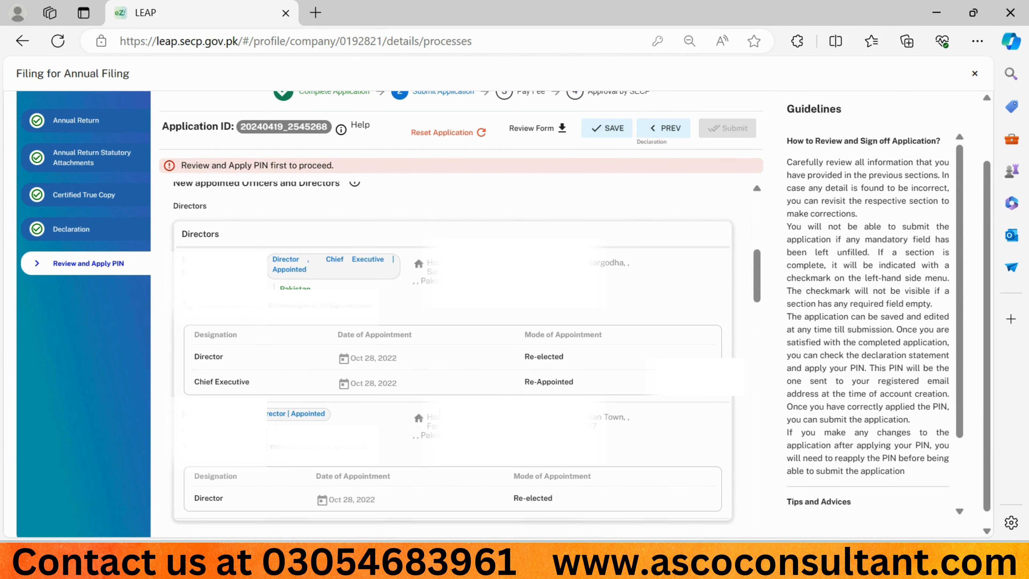
pyautogui.scroll(-5, 452, 353)
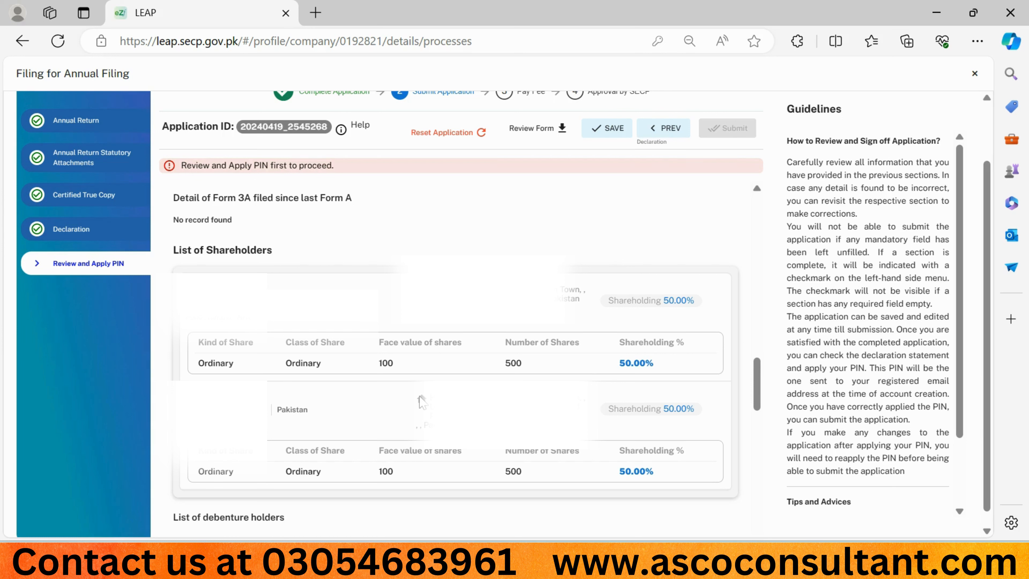
# Step: Scroll the review to Application Users, both showing PIN application pending, and the APPLY PIN field
pyautogui.scroll(-6, 421, 401)
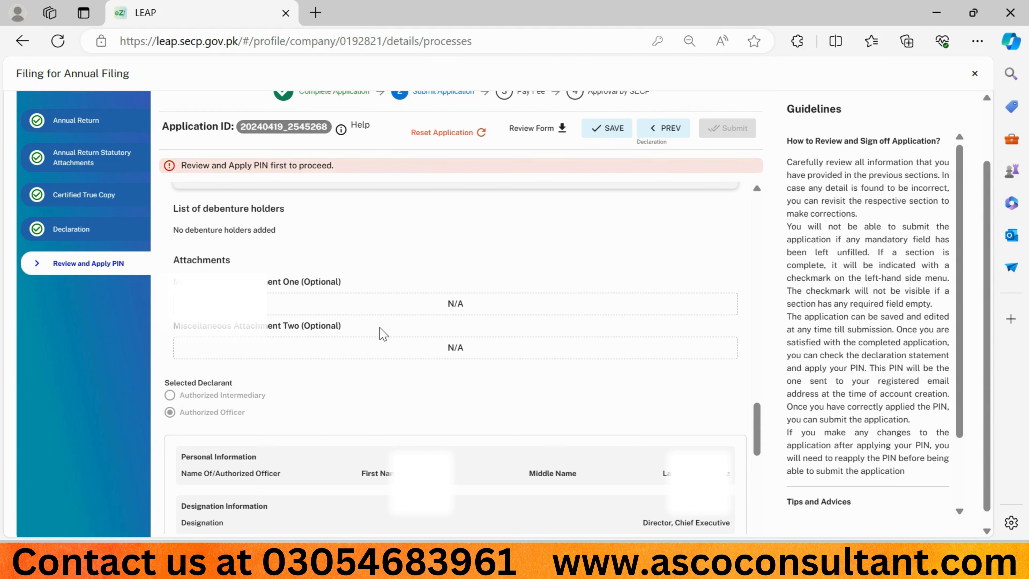
pyautogui.scroll(-5, 379, 333)
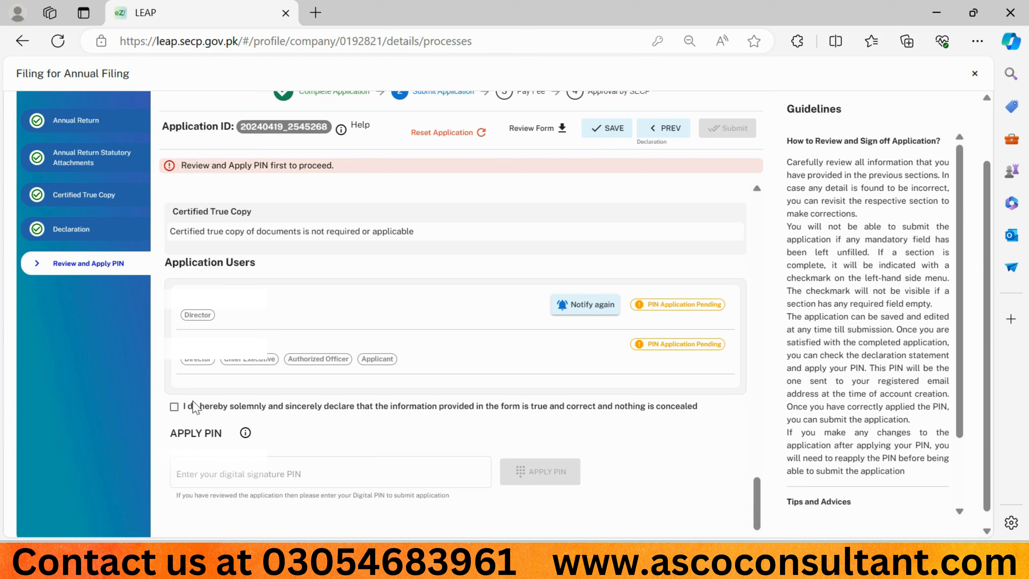
# Step: Accept the declaration and apply the first officer's digital PIN to sign the filing
pyautogui.click(174, 406)
pyautogui.click(345, 471)
pyautogui.write('••')
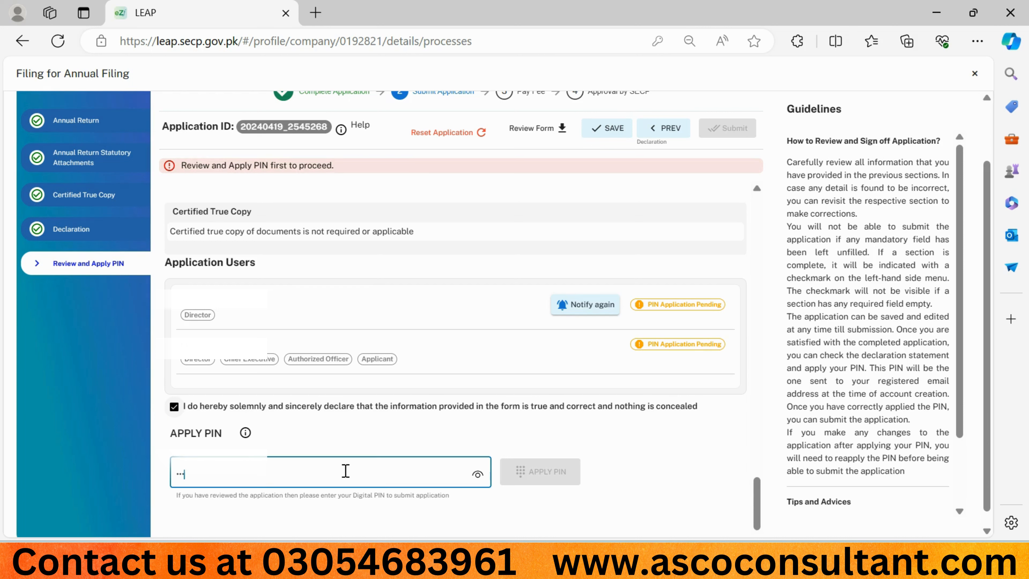
pyautogui.write('••')
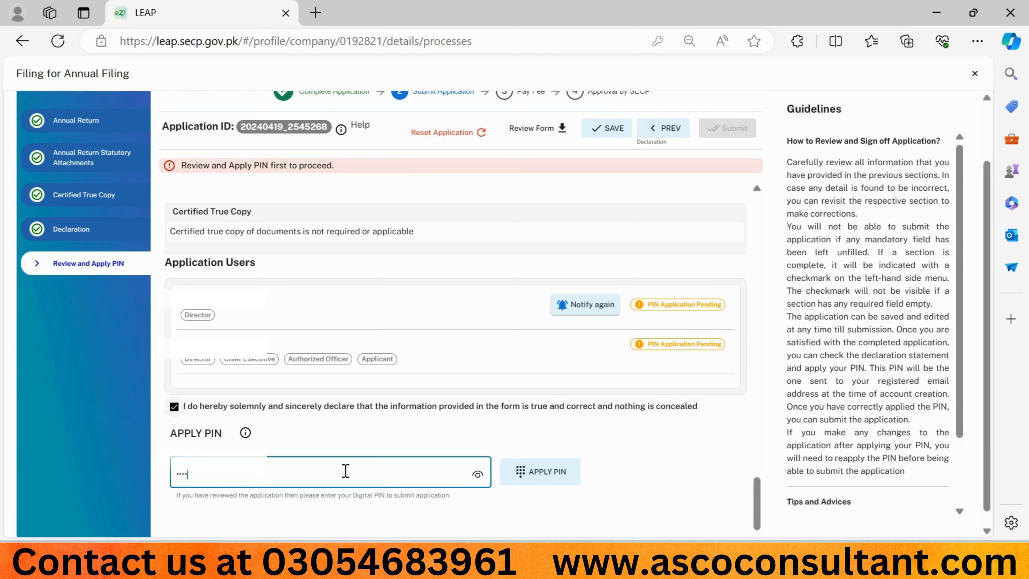
pyautogui.click(542, 475)
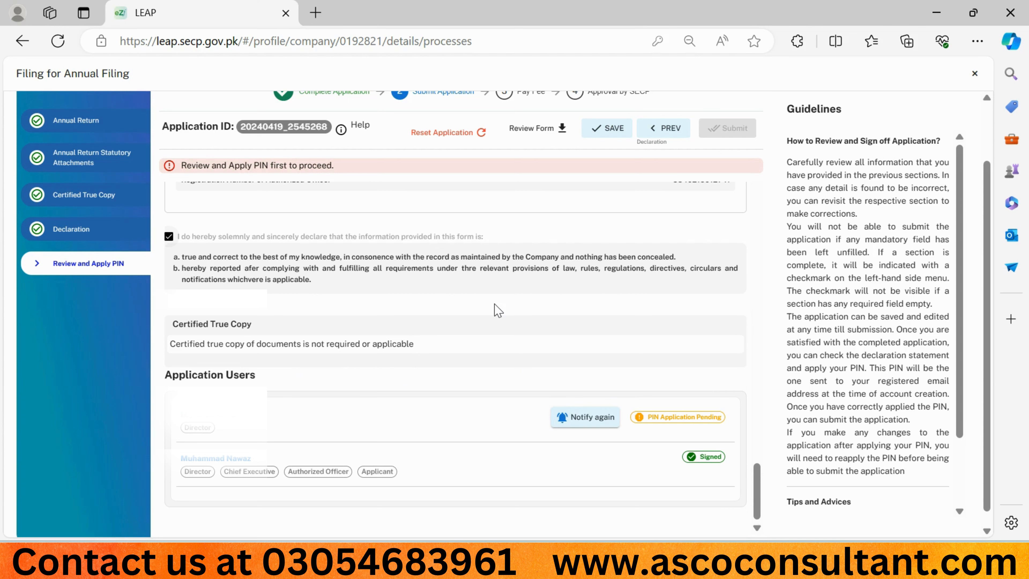
# Step: Close the annual filing window with the second user's PIN still pending
pyautogui.scroll(5, 452, 345)
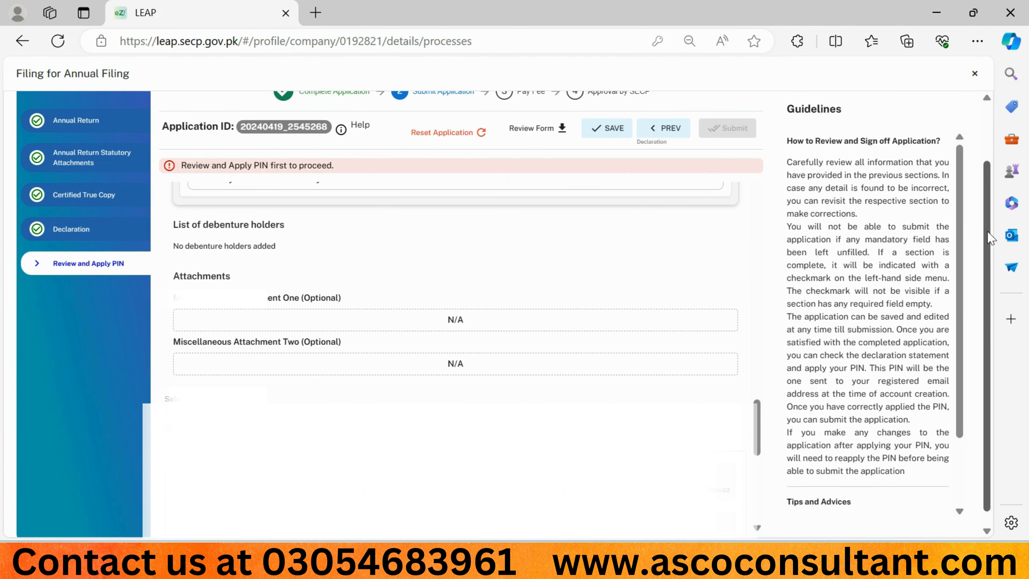
pyautogui.scroll(3, 976, 174)
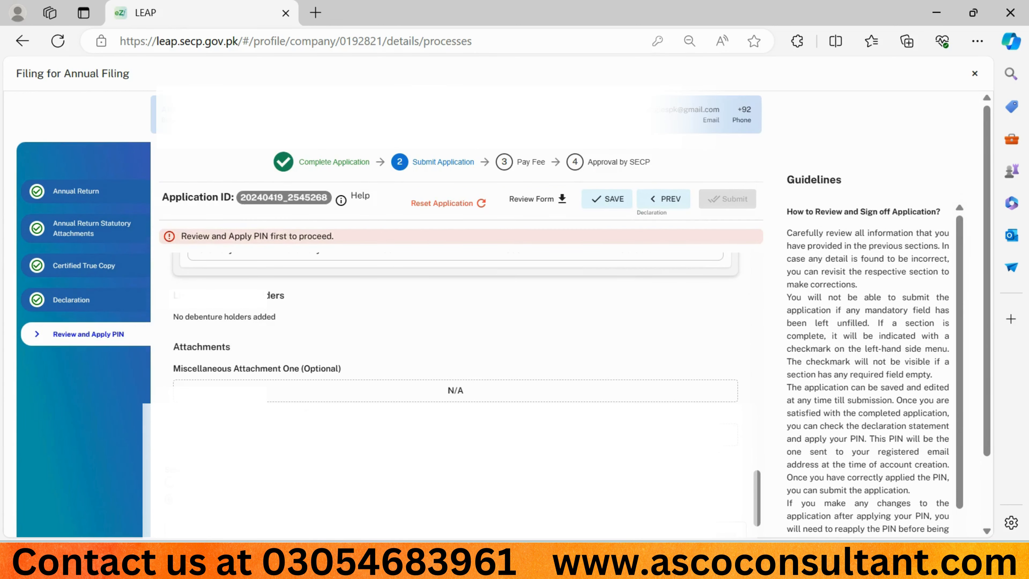
pyautogui.click(974, 75)
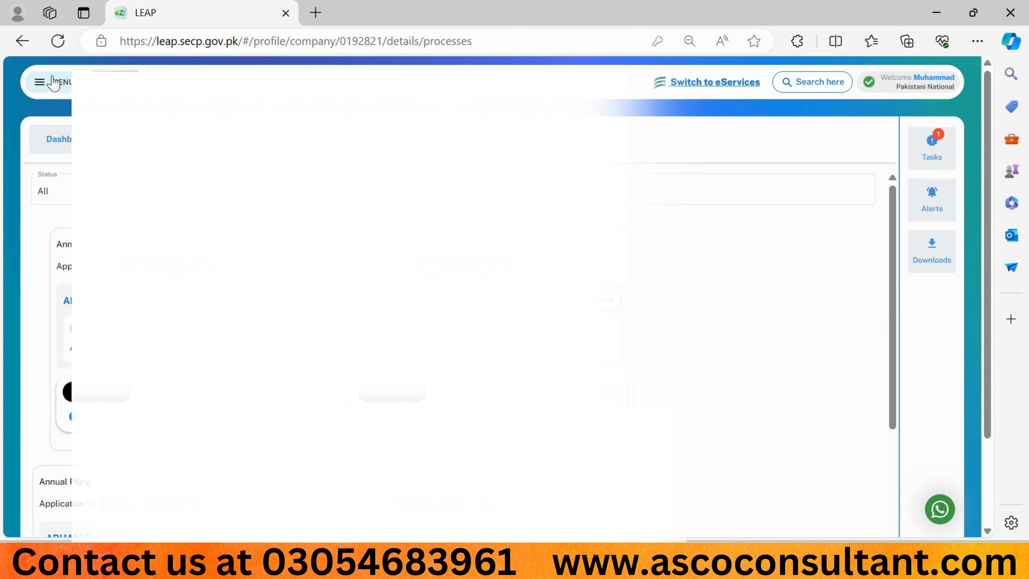
# Step: Sign out of LEAP and log back in with the second officer's account
pyautogui.click(47, 84)
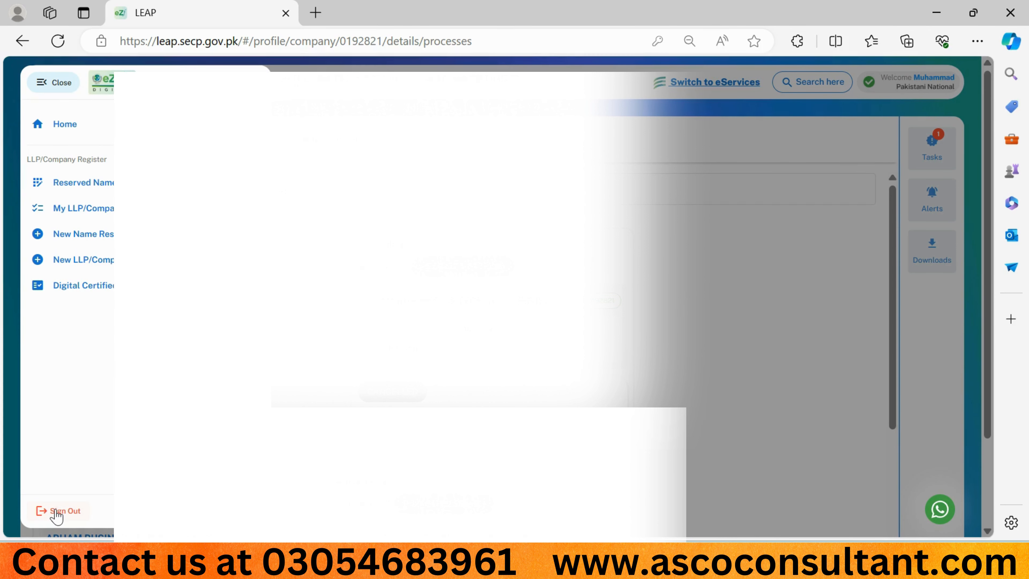
pyautogui.click(57, 513)
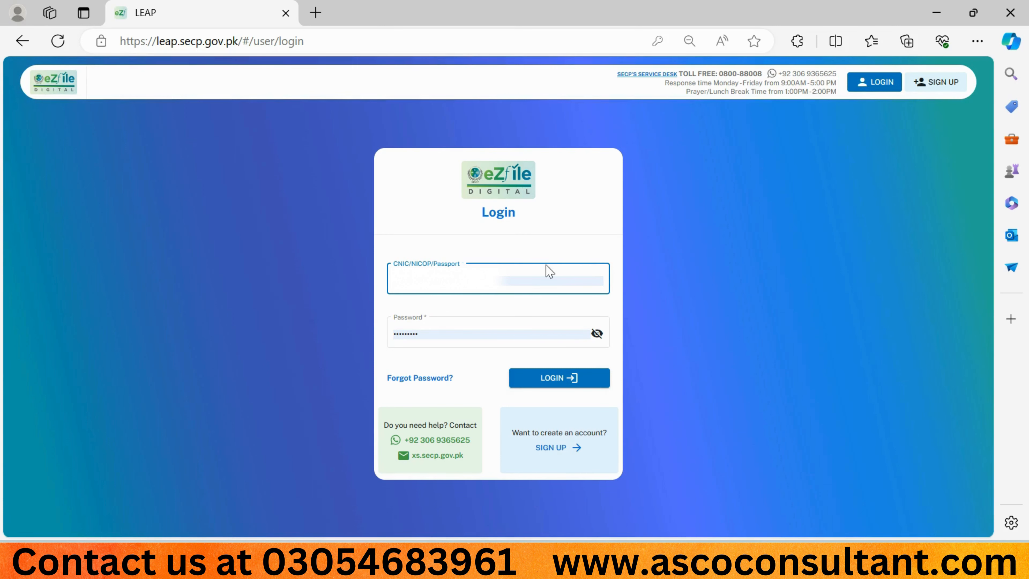
pyautogui.click(549, 381)
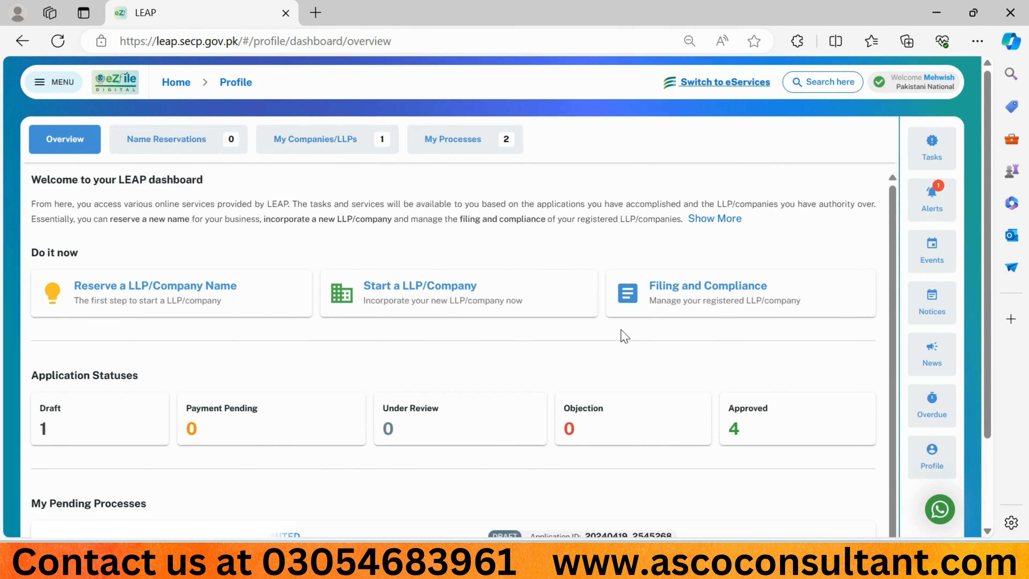
# Step: Reopen the draft Annual Filing for financial year 2022 from My Pending Processes
pyautogui.scroll(-3, 620, 333)
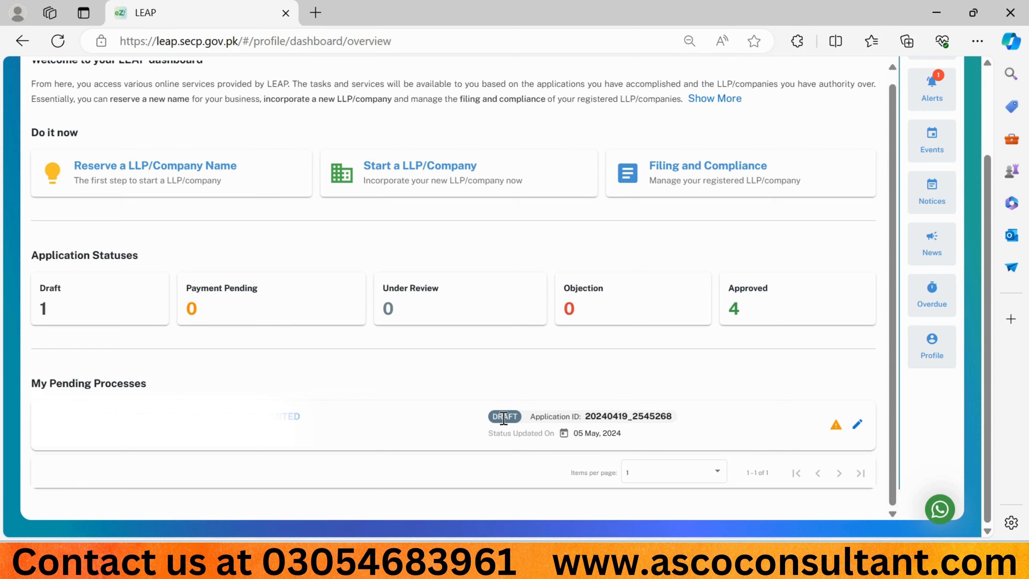
pyautogui.click(859, 429)
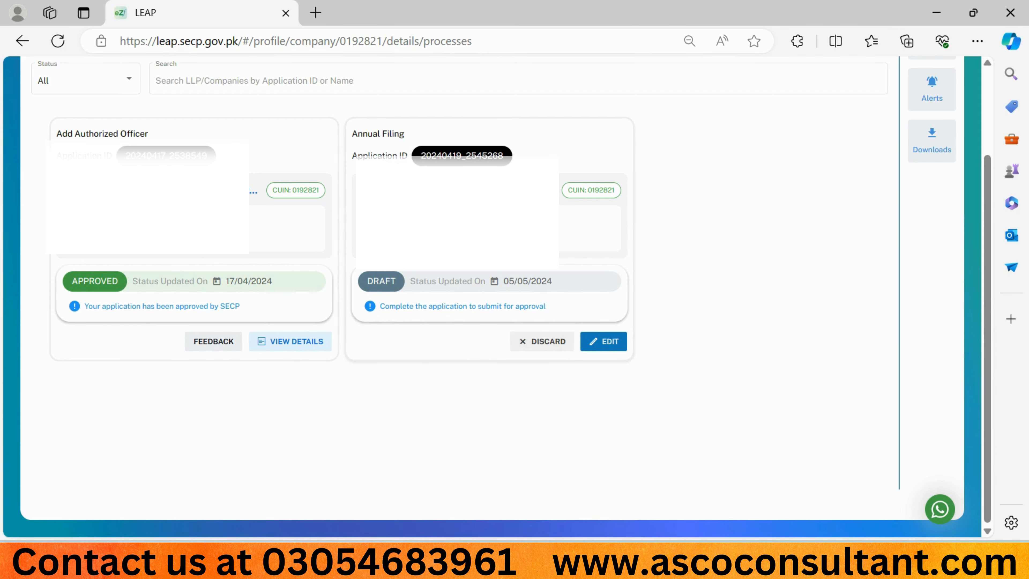
pyautogui.click(600, 345)
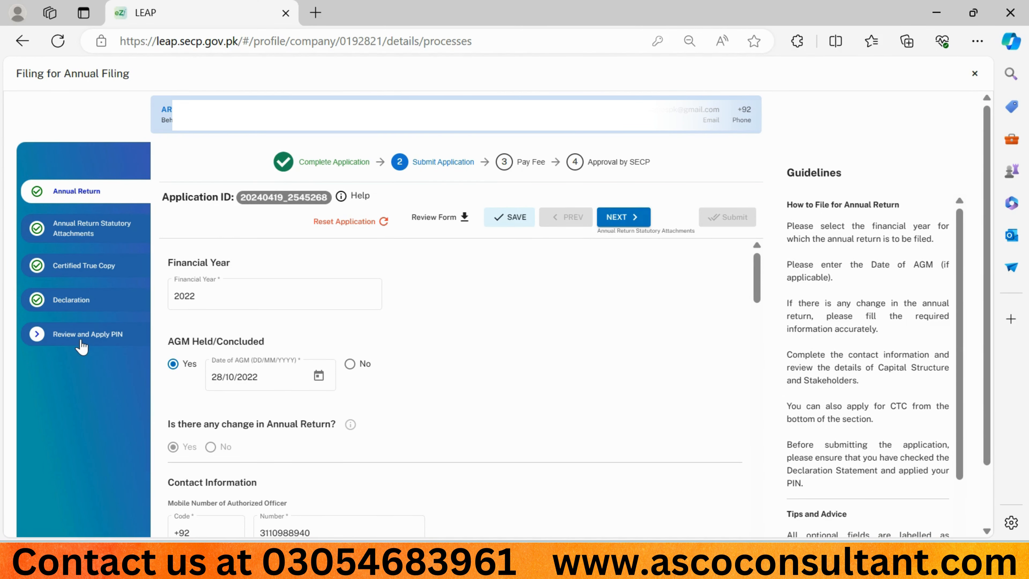
# Step: On Review and Apply PIN, accept the declaration and apply the second officer's digital PIN
pyautogui.click(81, 343)
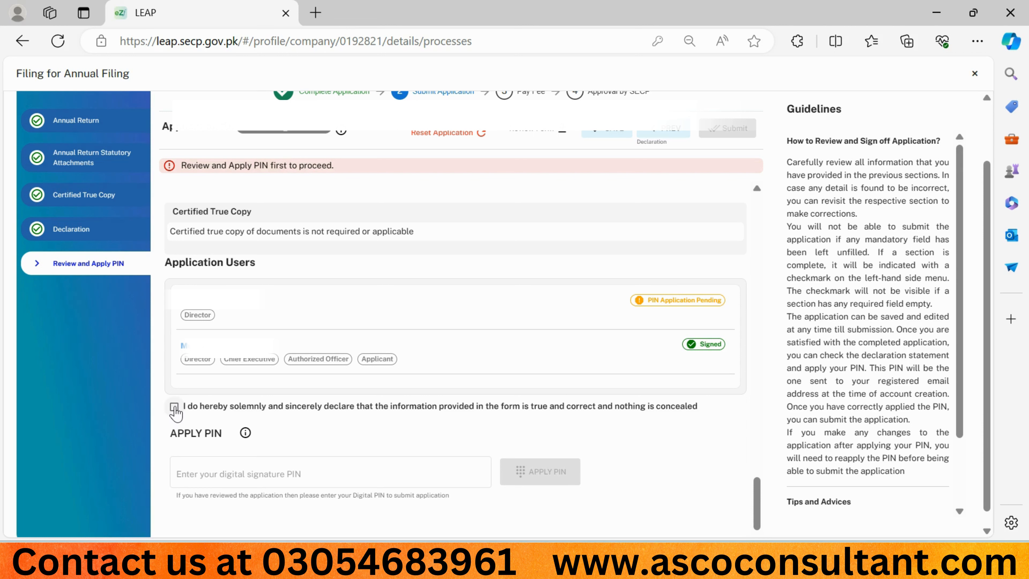
pyautogui.click(174, 406)
pyautogui.click(259, 471)
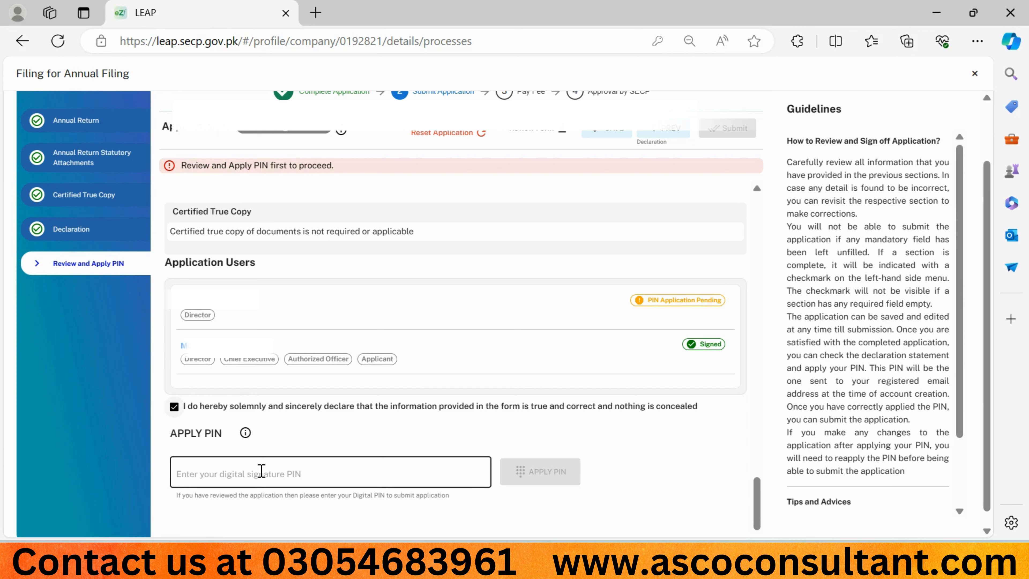
pyautogui.write('****')
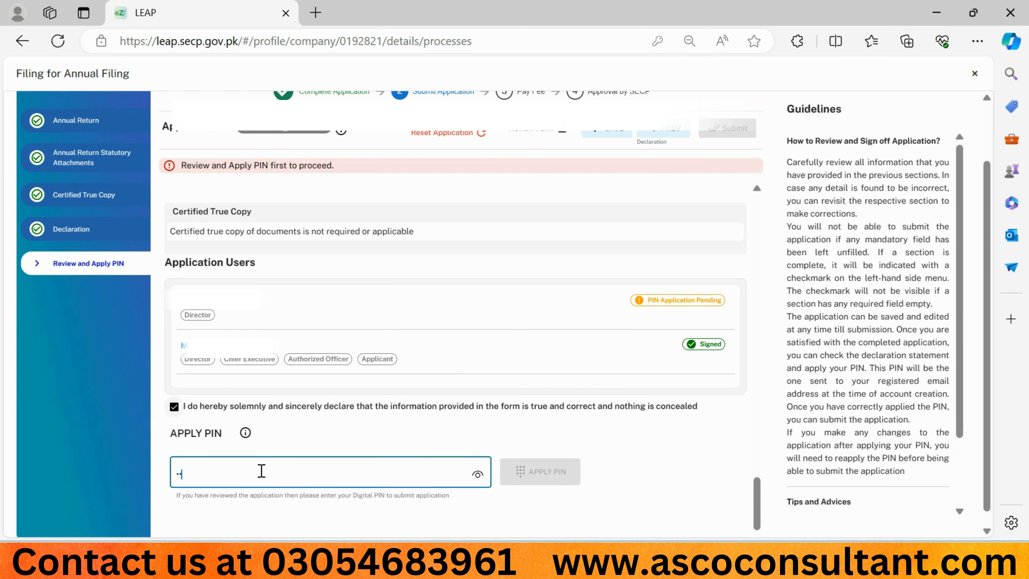
pyautogui.click(542, 472)
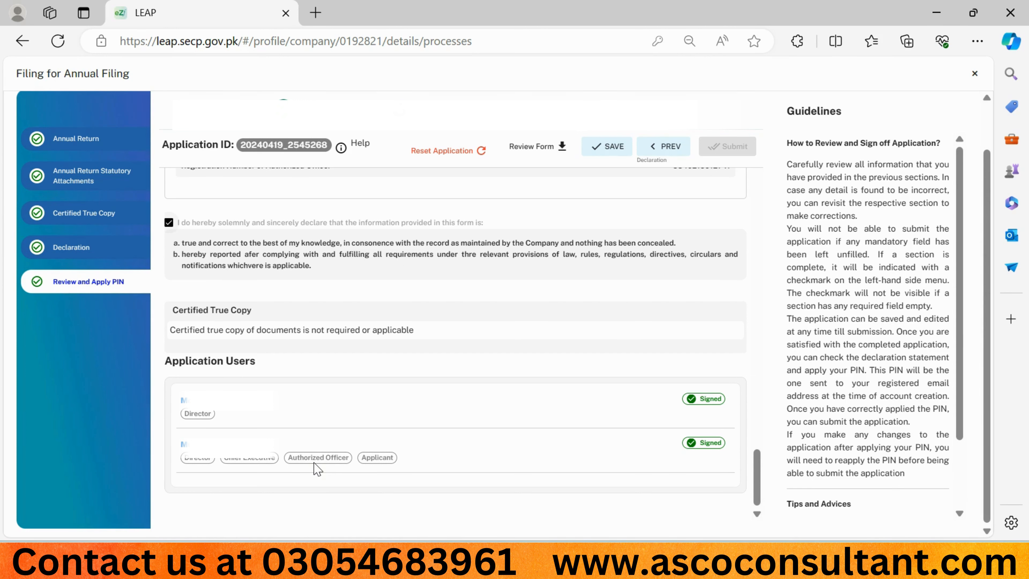
# Step: Close the annual filing form, sign out, and log back in as the other officer
pyautogui.click(974, 74)
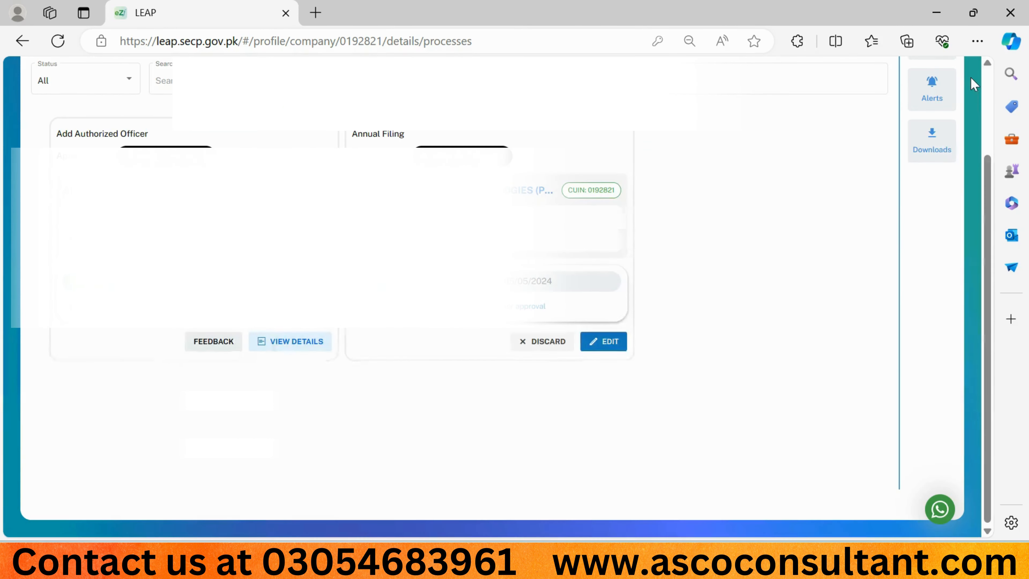
pyautogui.scroll(3, 486, 203)
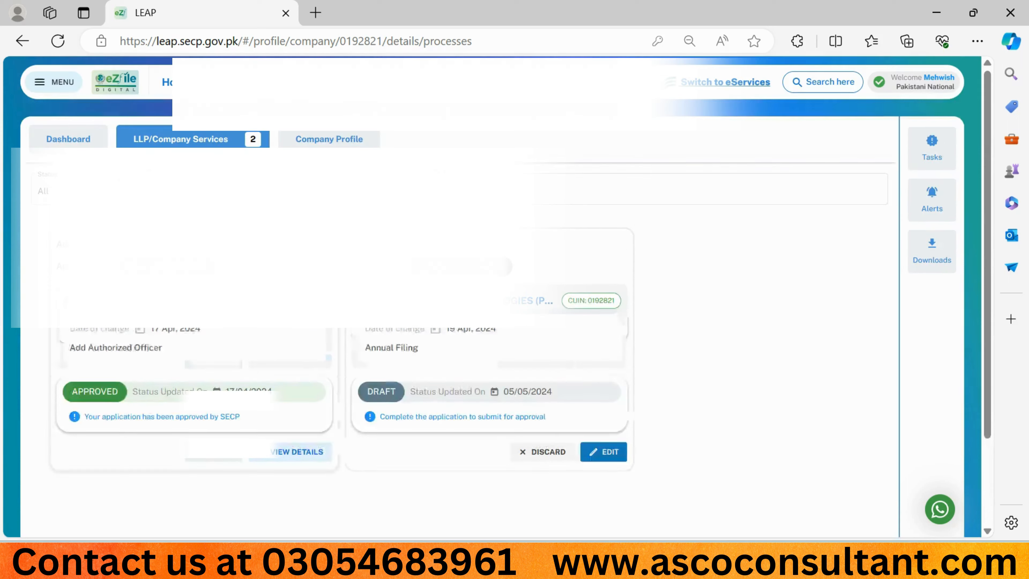
pyautogui.click(55, 87)
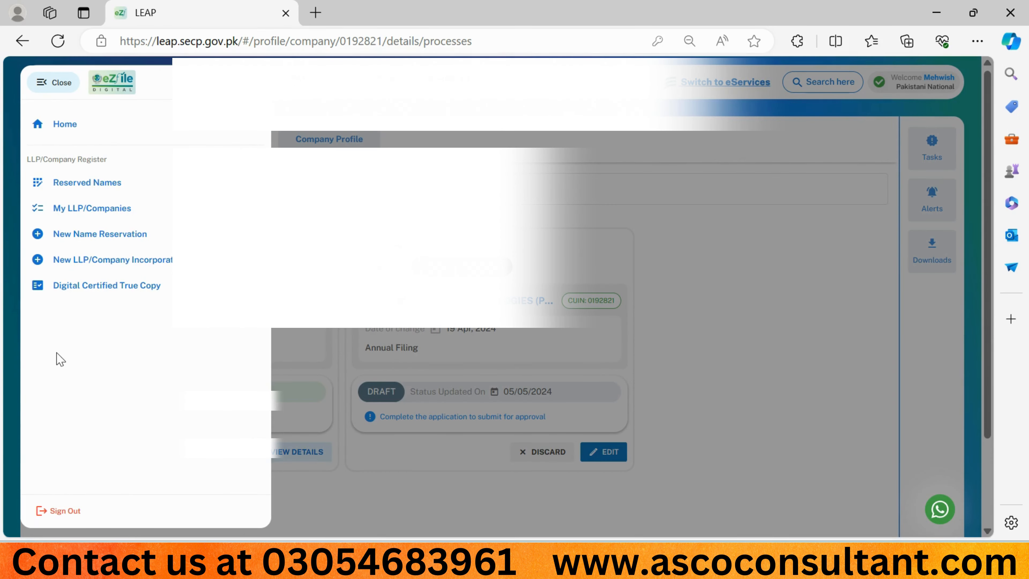
pyautogui.click(59, 511)
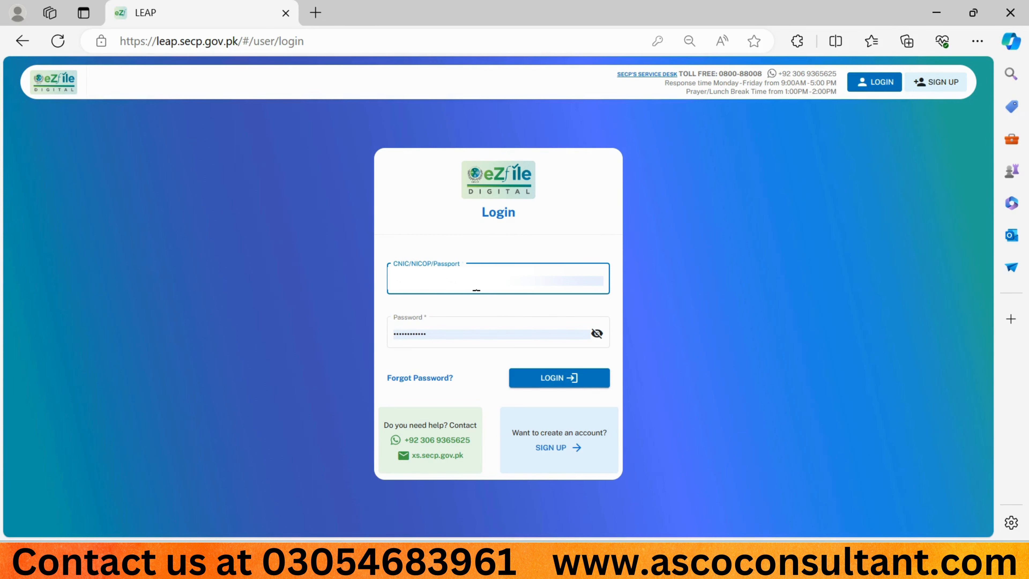
pyautogui.click(533, 385)
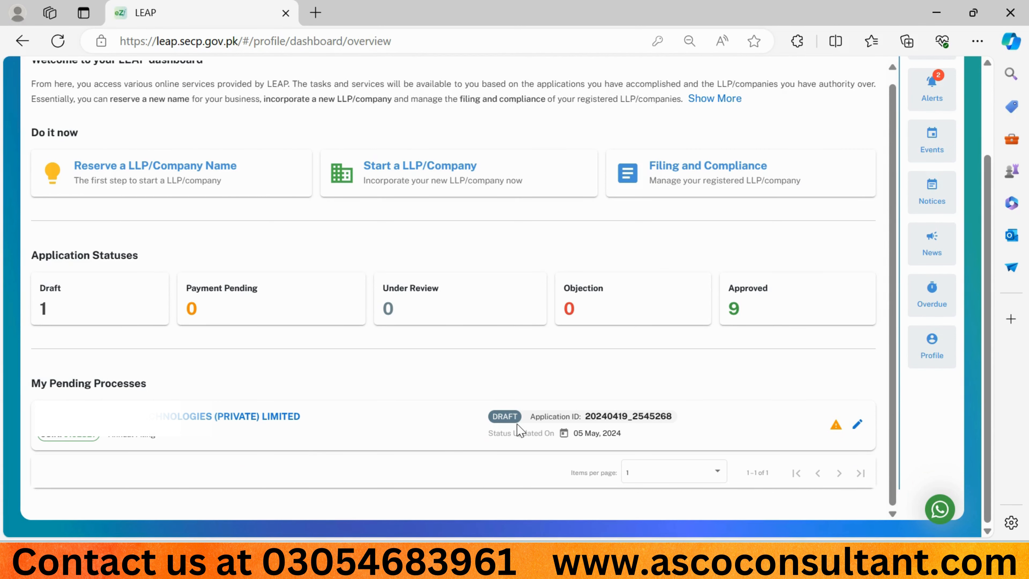
# Step: Reopen the draft Annual Filing from the company processes and go to its Review and Apply PIN stage
pyautogui.click(858, 424)
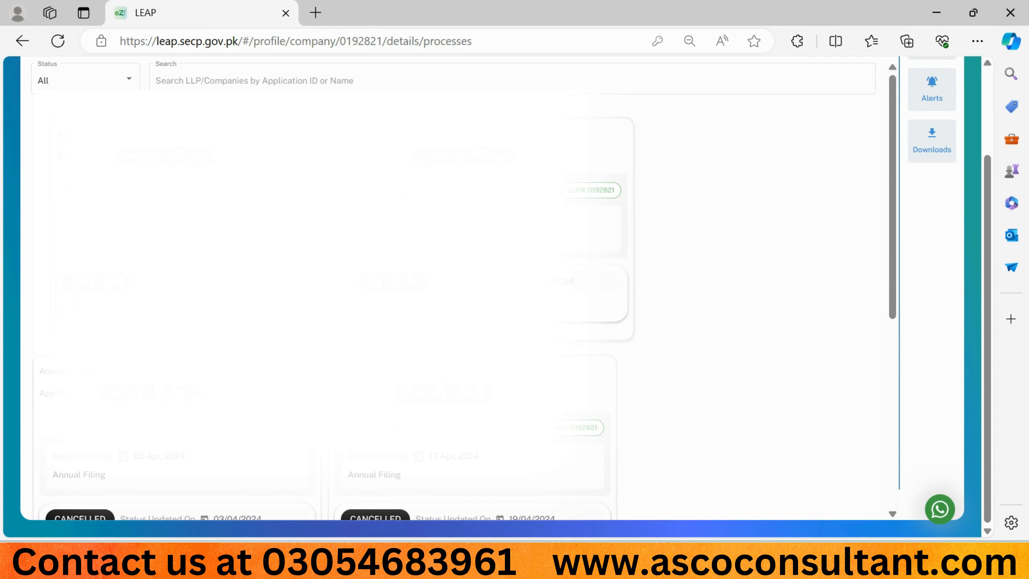
pyautogui.scroll(-10, 324, 283)
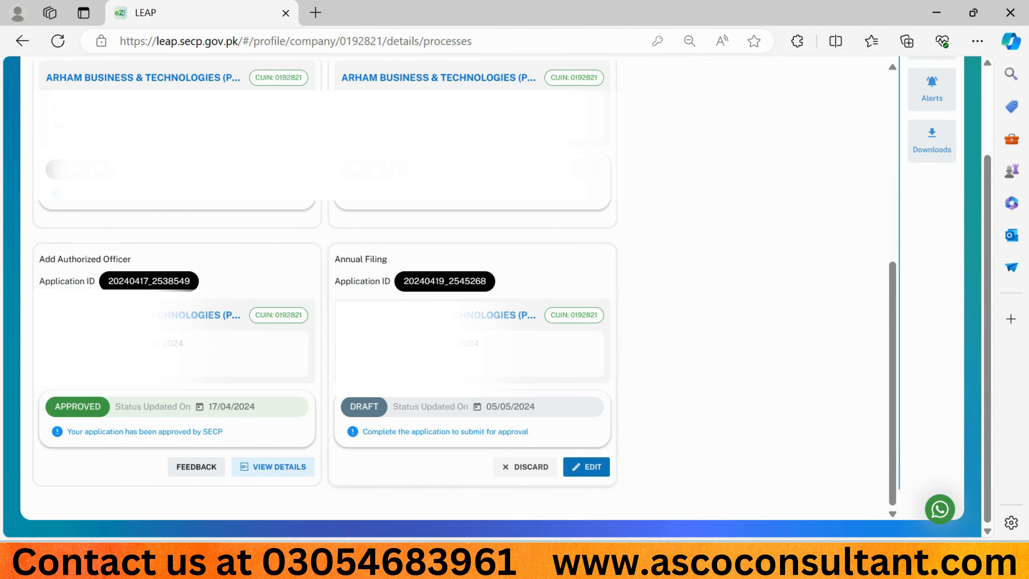
pyautogui.click(583, 467)
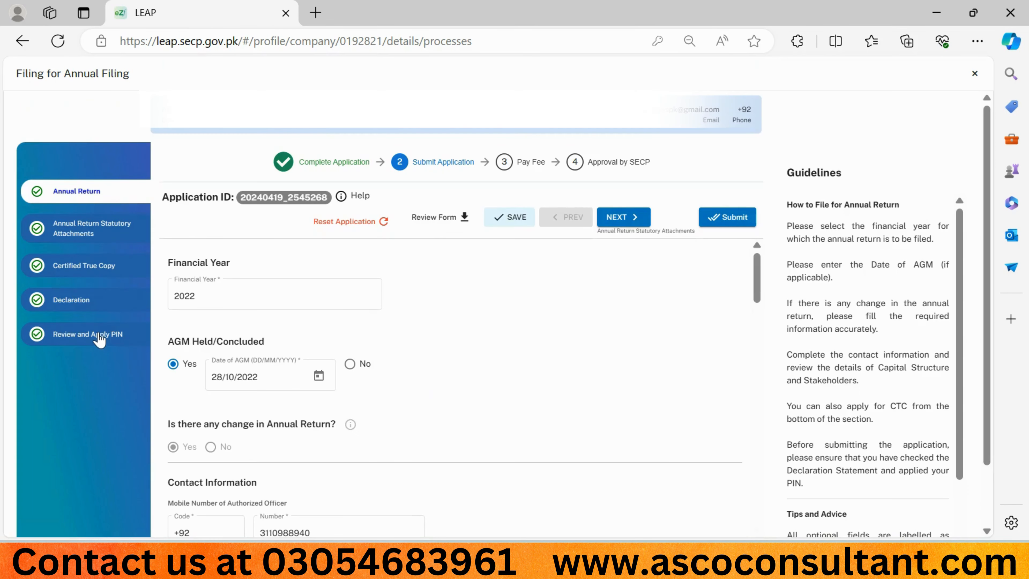
pyautogui.click(99, 337)
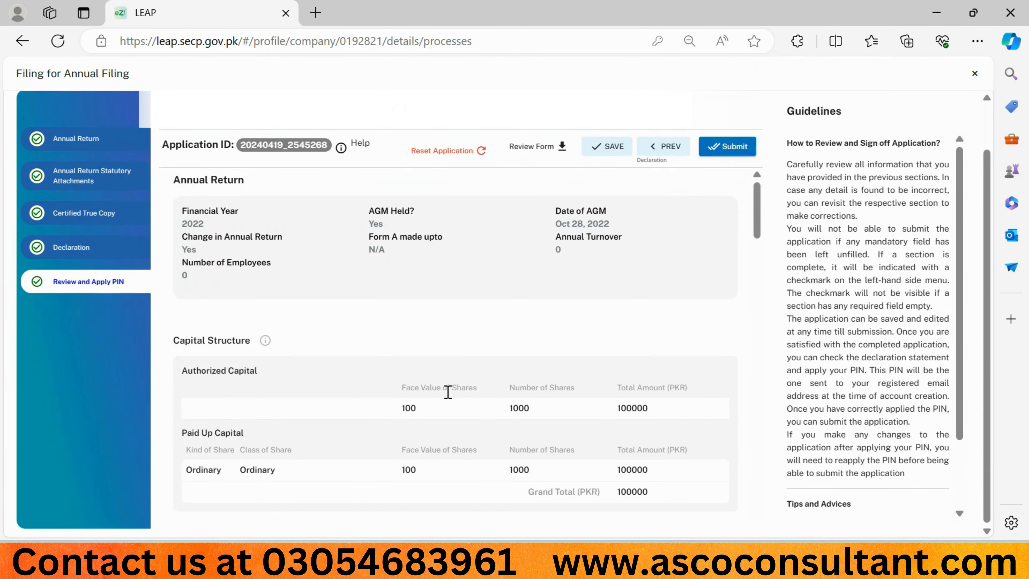
pyautogui.scroll(-3, 448, 391)
pyautogui.scroll(1, 448, 391)
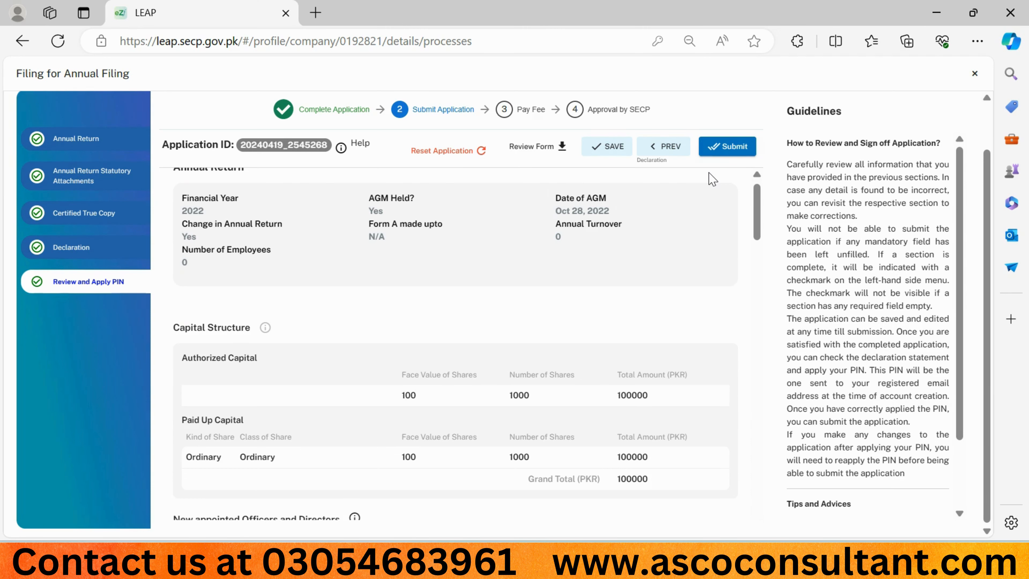
# Step: Preview the 5-page Form A annual return PDF in a new tab, then close the statutory forms list
pyautogui.click(533, 150)
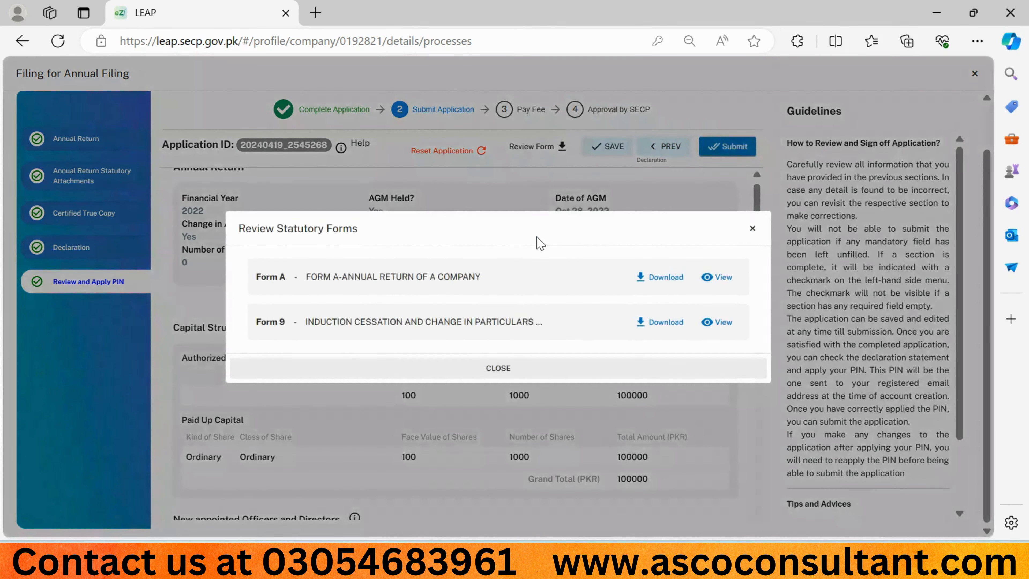
pyautogui.click(710, 279)
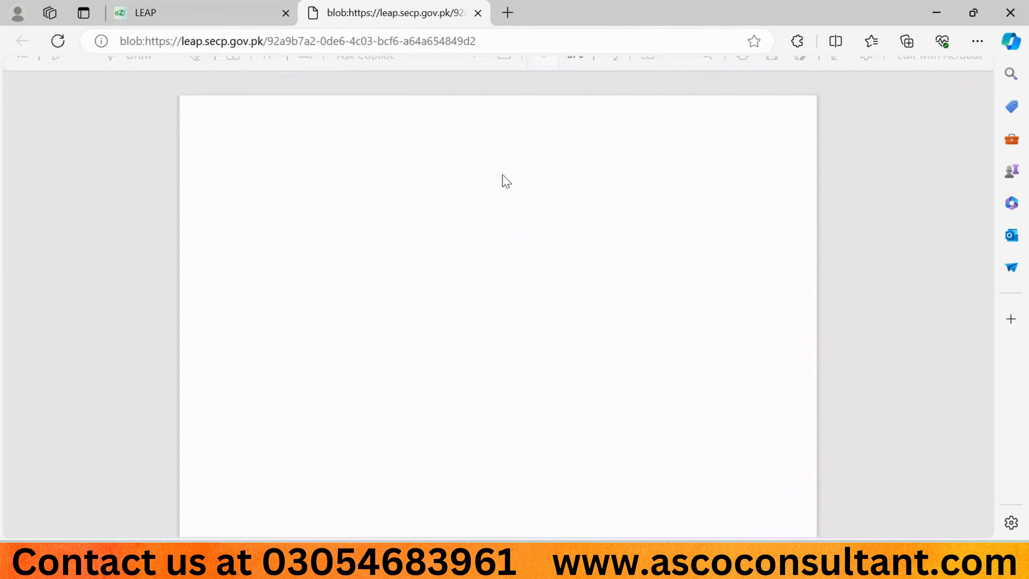
pyautogui.click(210, 8)
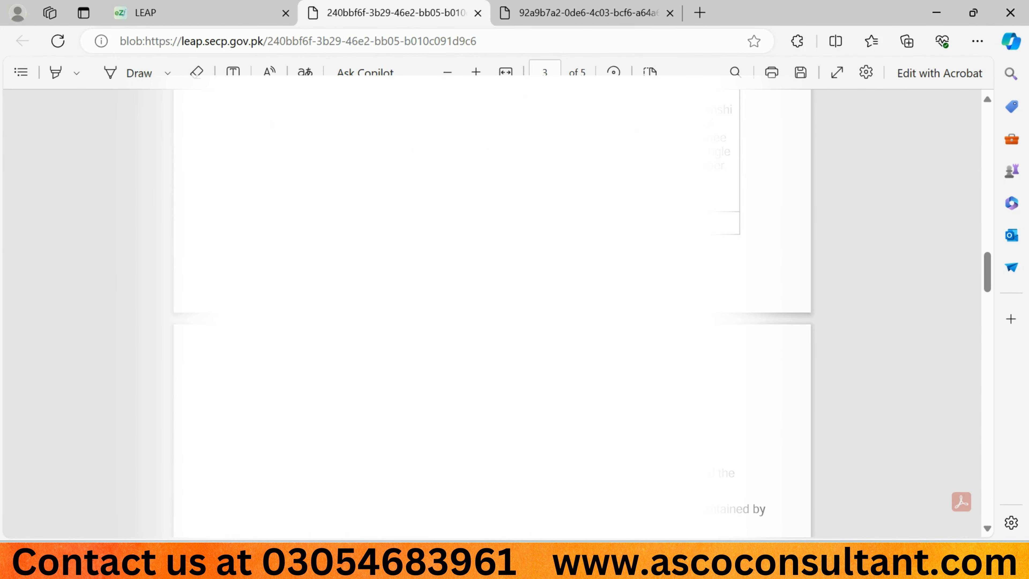
pyautogui.click(227, 22)
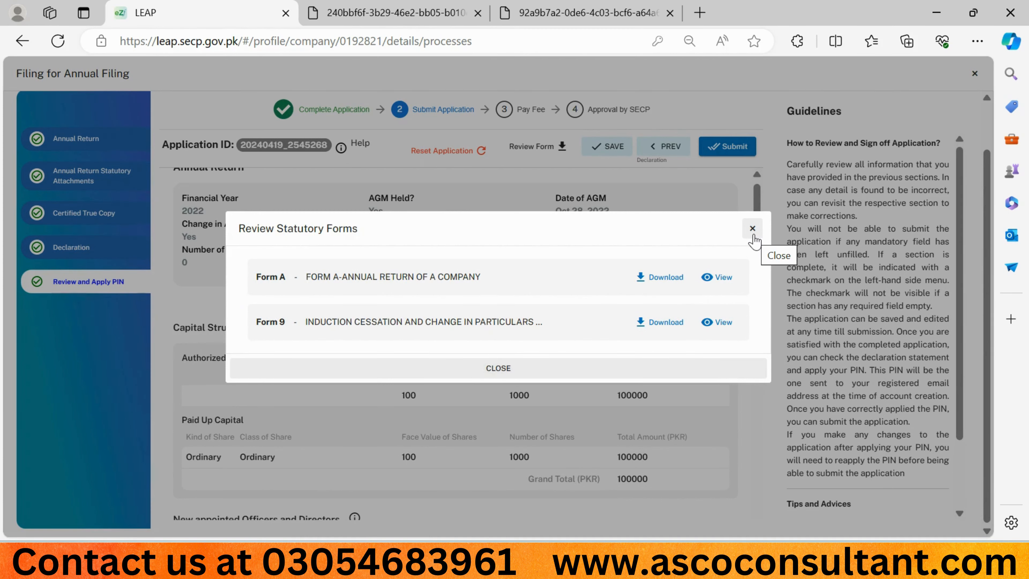
pyautogui.click(753, 235)
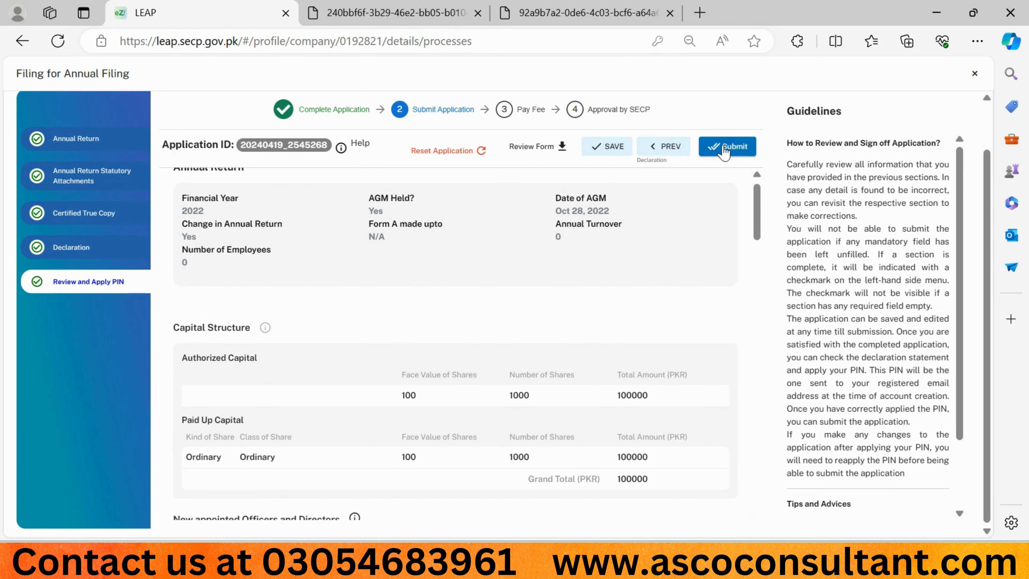
# Step: Submit the Annual Filing and proceed through the submission dialog to get an Application ID
pyautogui.click(724, 151)
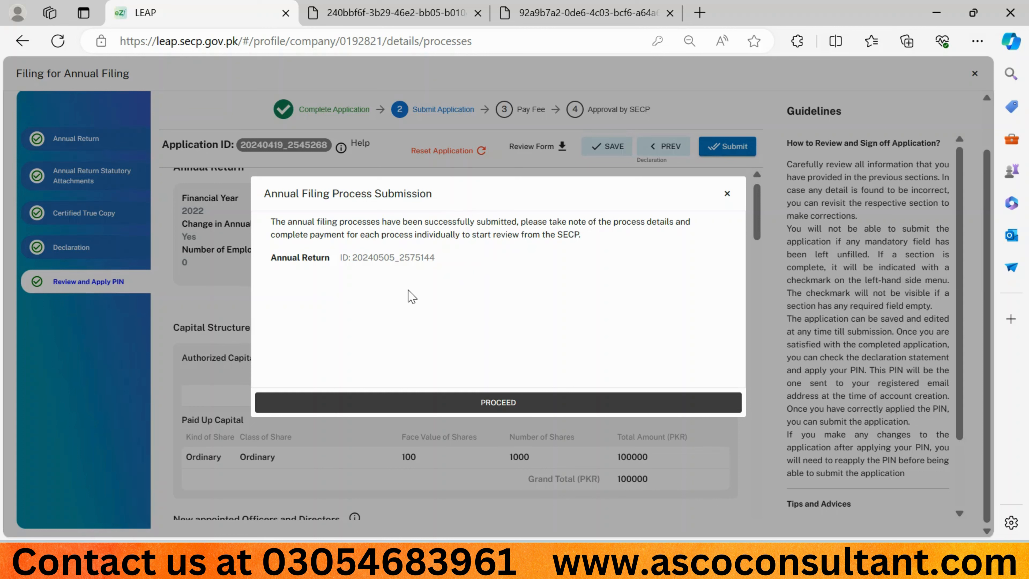
pyautogui.click(483, 403)
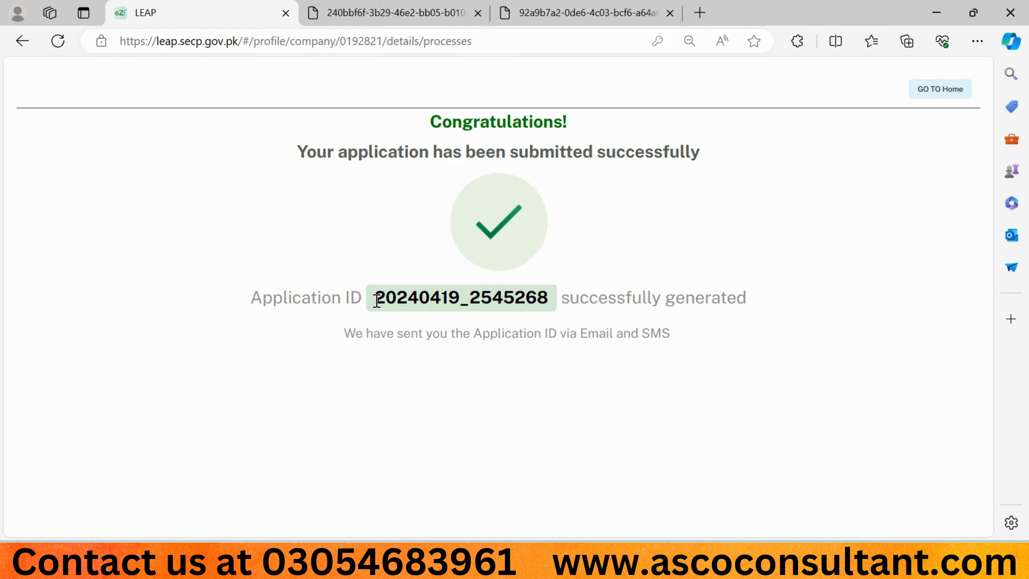
pyautogui.click(938, 97)
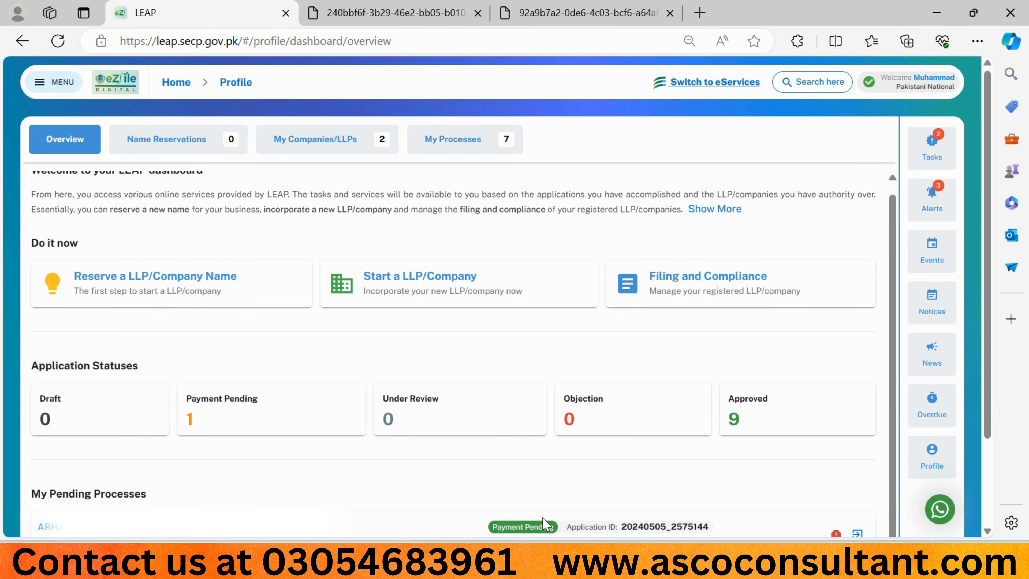
pyautogui.scroll(-2, 584, 480)
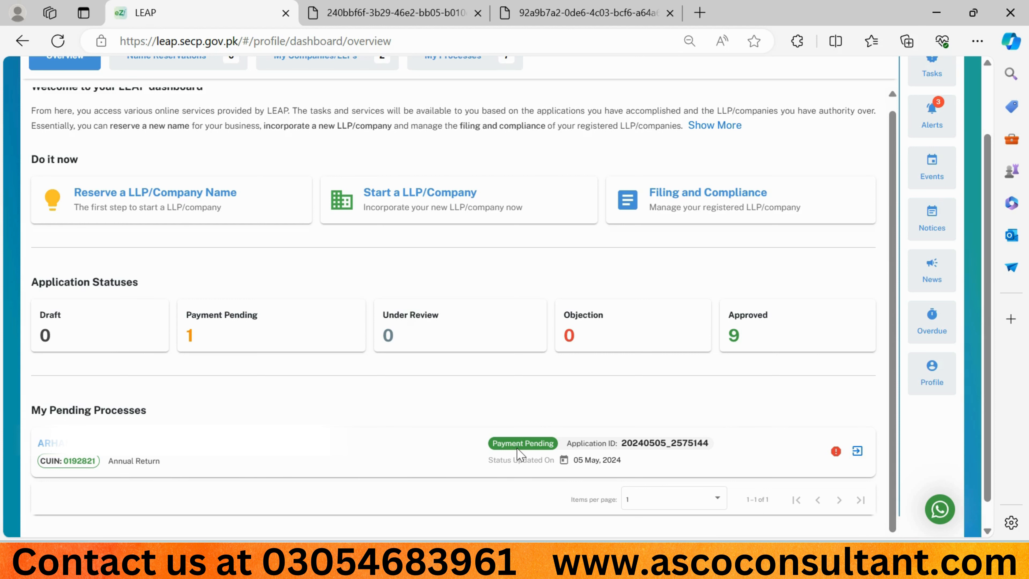
pyautogui.click(858, 451)
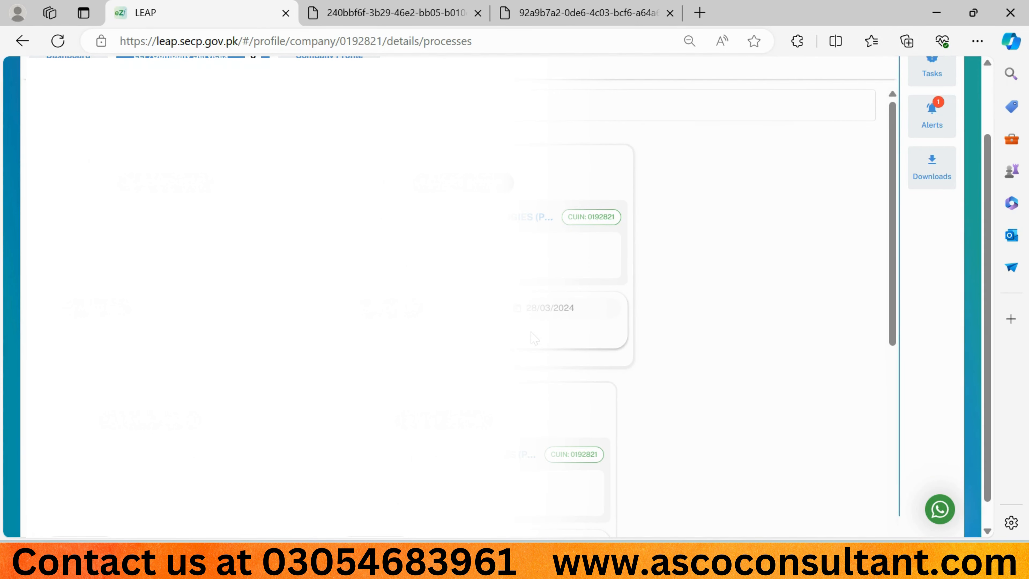
pyautogui.scroll(-8, 534, 338)
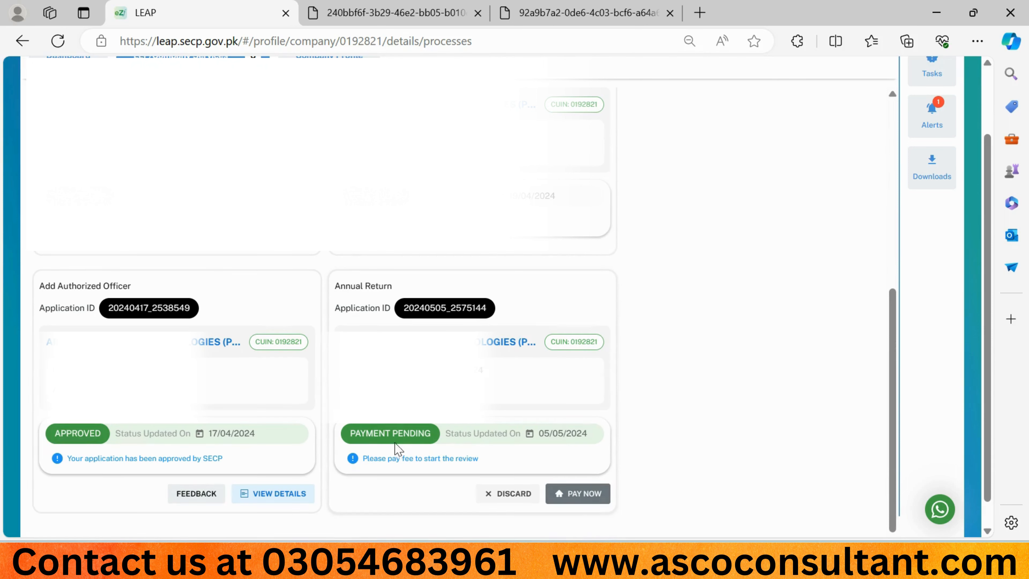